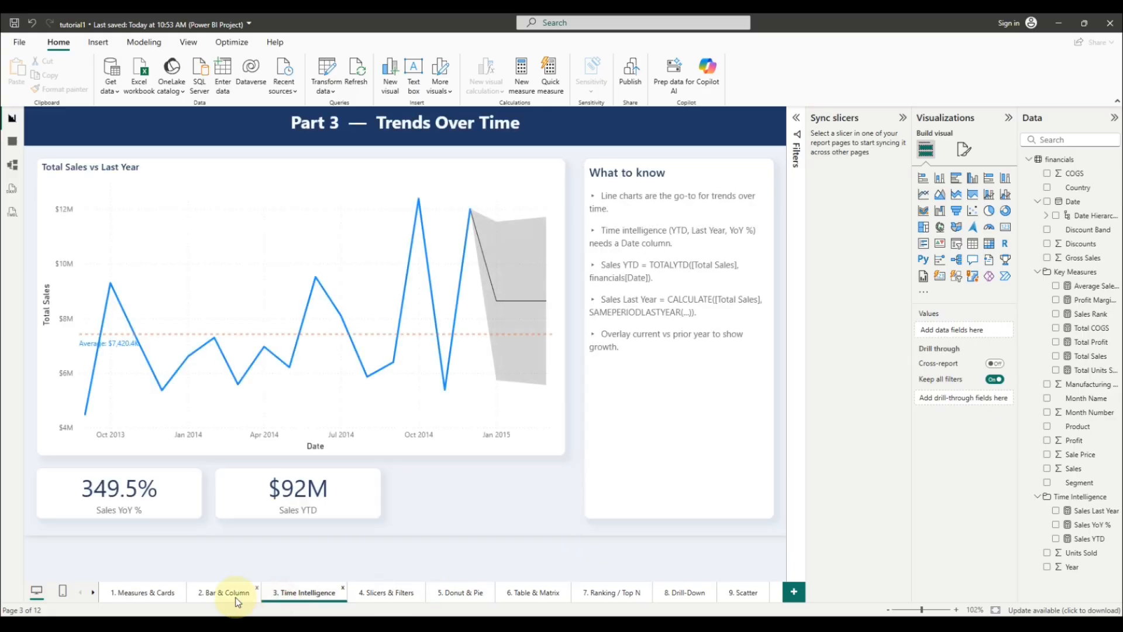
- Browse the report pages to "6. Table & Matrix" and select the Products table there
left_click(224, 592)
left_click(433, 594)
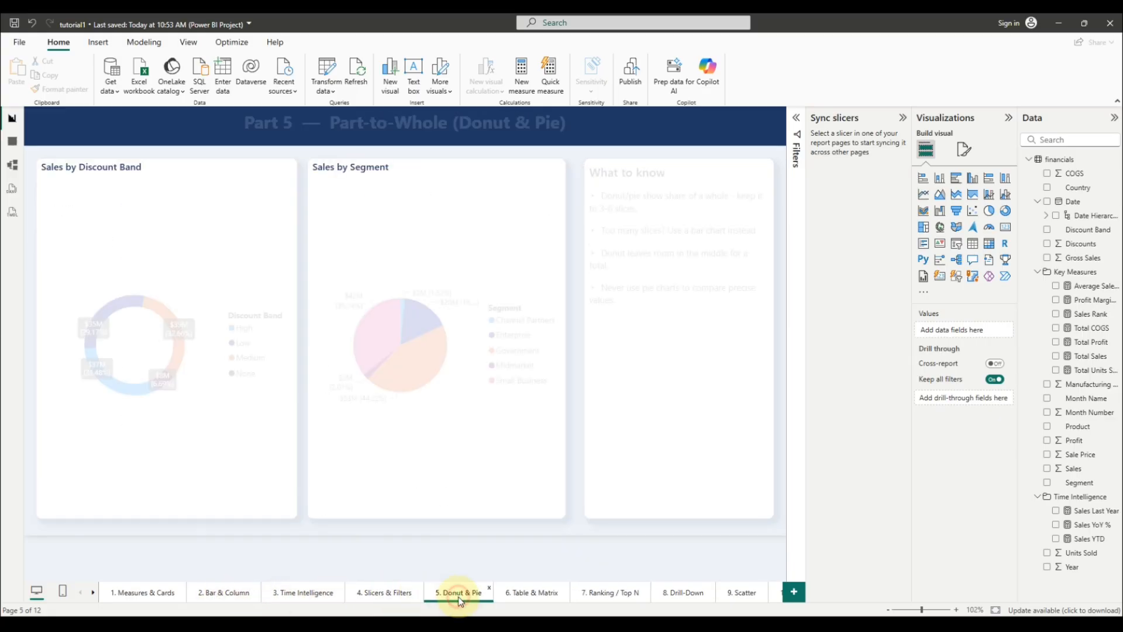
left_click(529, 597)
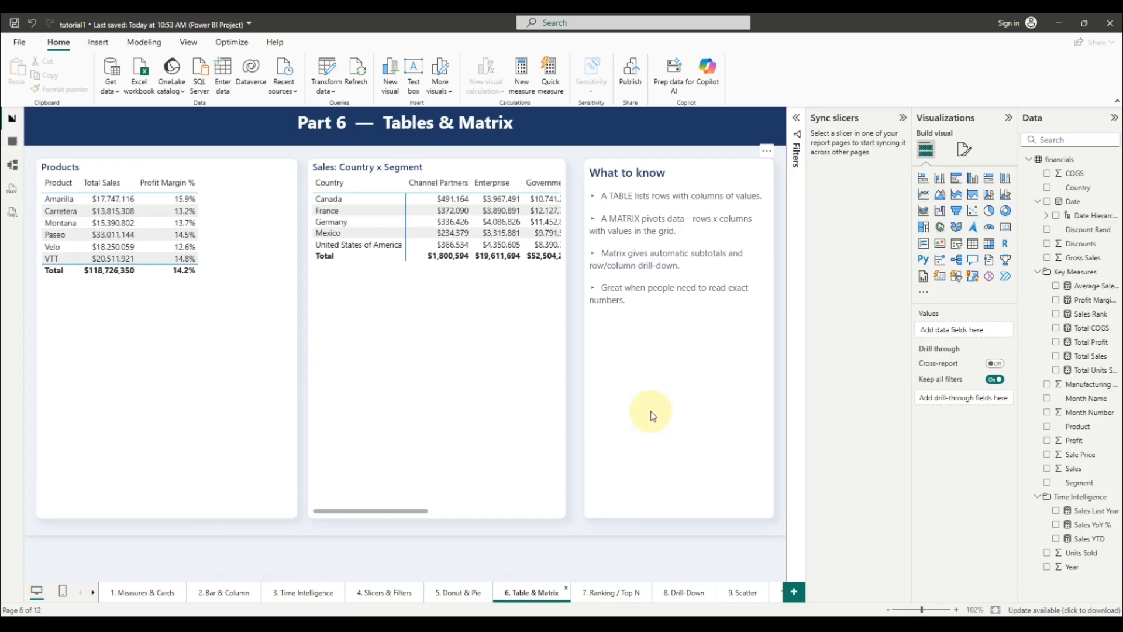
left_click(195, 315)
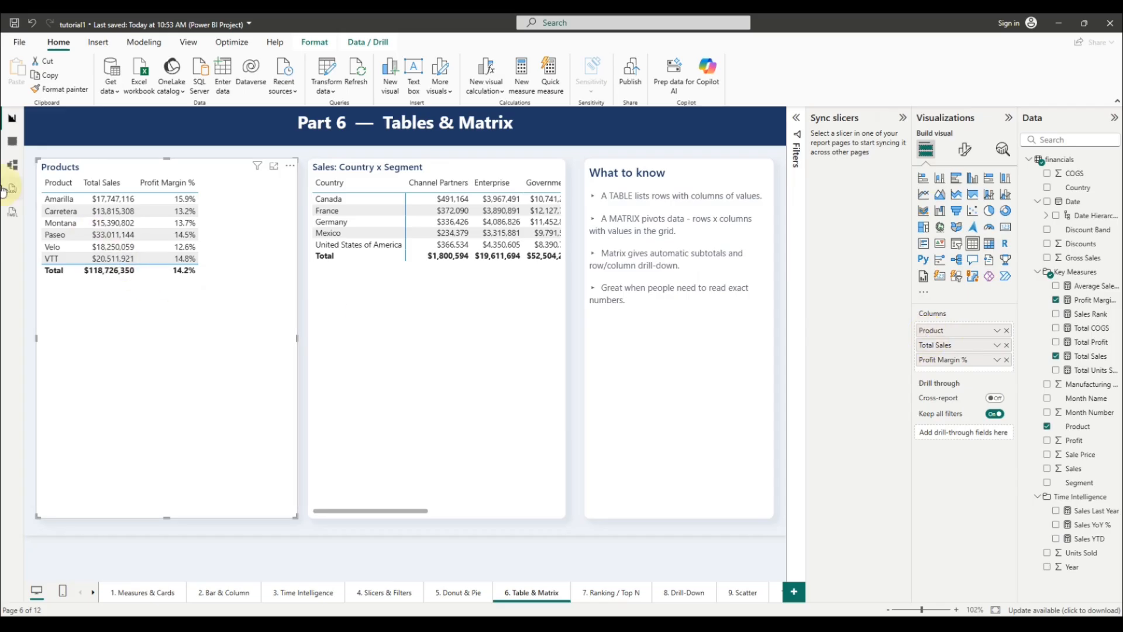
left_click(57, 183)
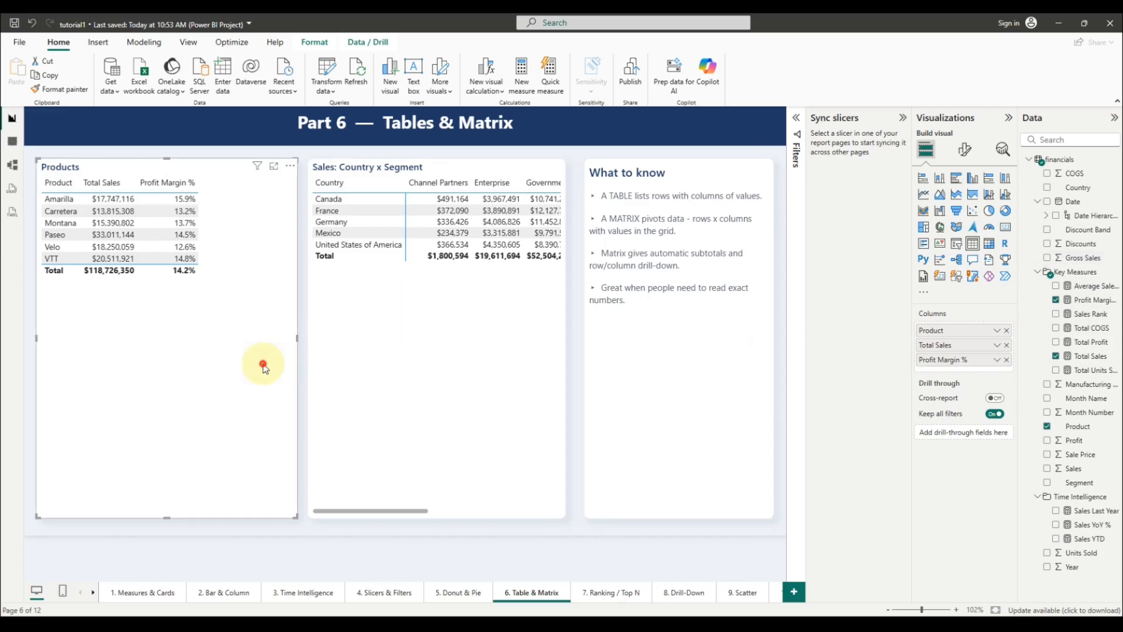
- Narrow the Products table slightly and replace its Total Sales and Profit Margin % columns with Discounts and Gross Sales
left_click(1047, 244)
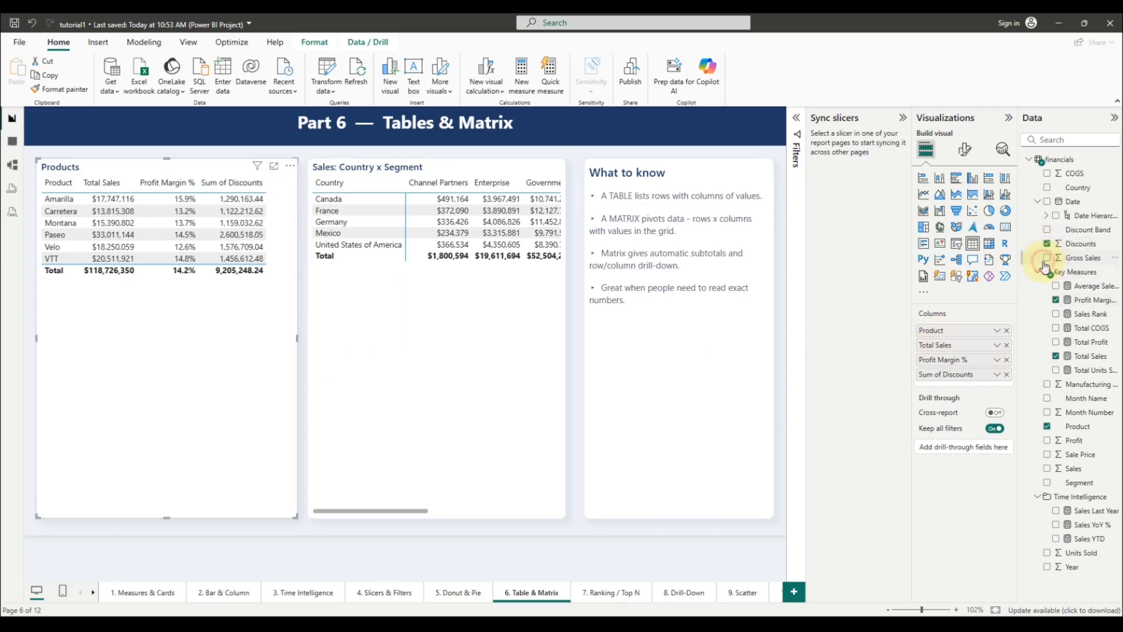
left_click(1045, 261)
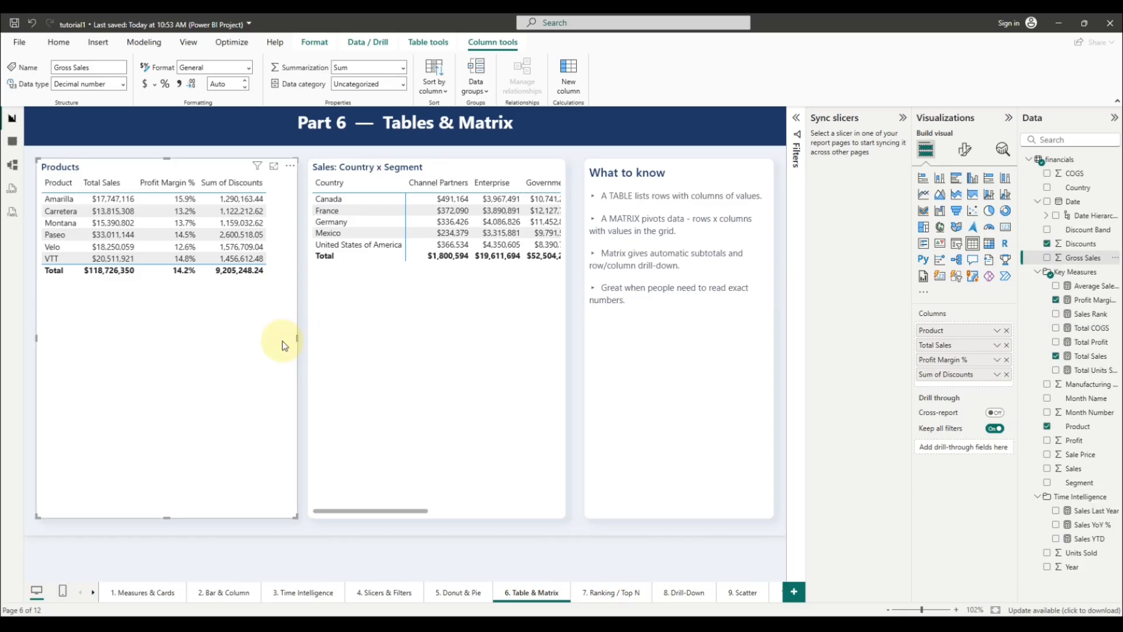
left_click(299, 339)
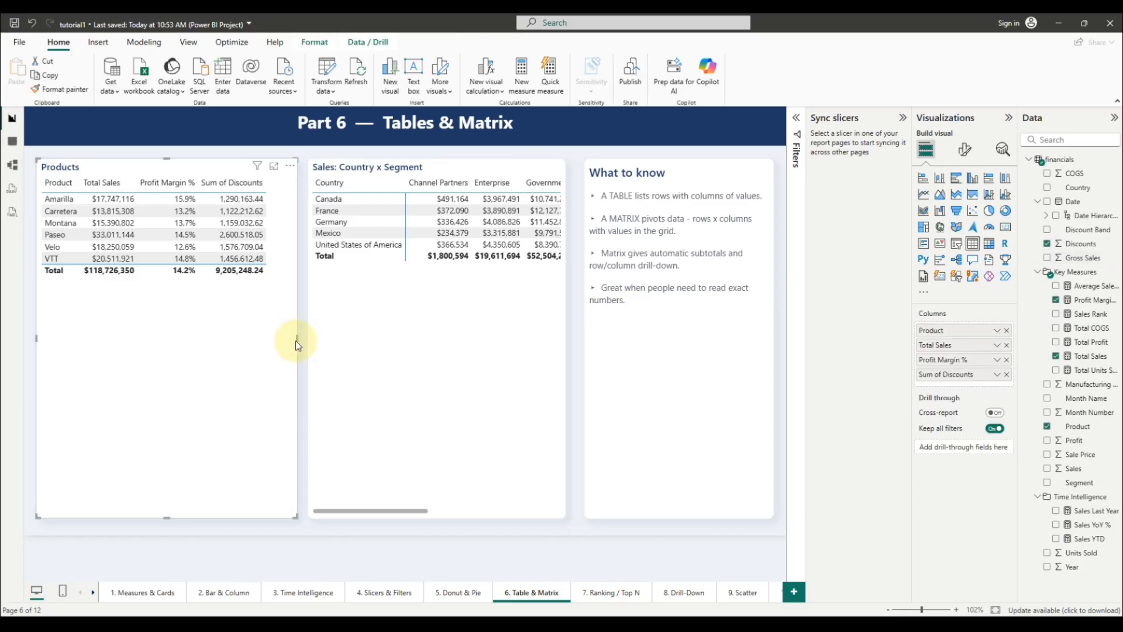
mouse_move(296, 341)
left_mouse_down()
mouse_move(426, 338)
mouse_move(286, 340)
left_mouse_up()
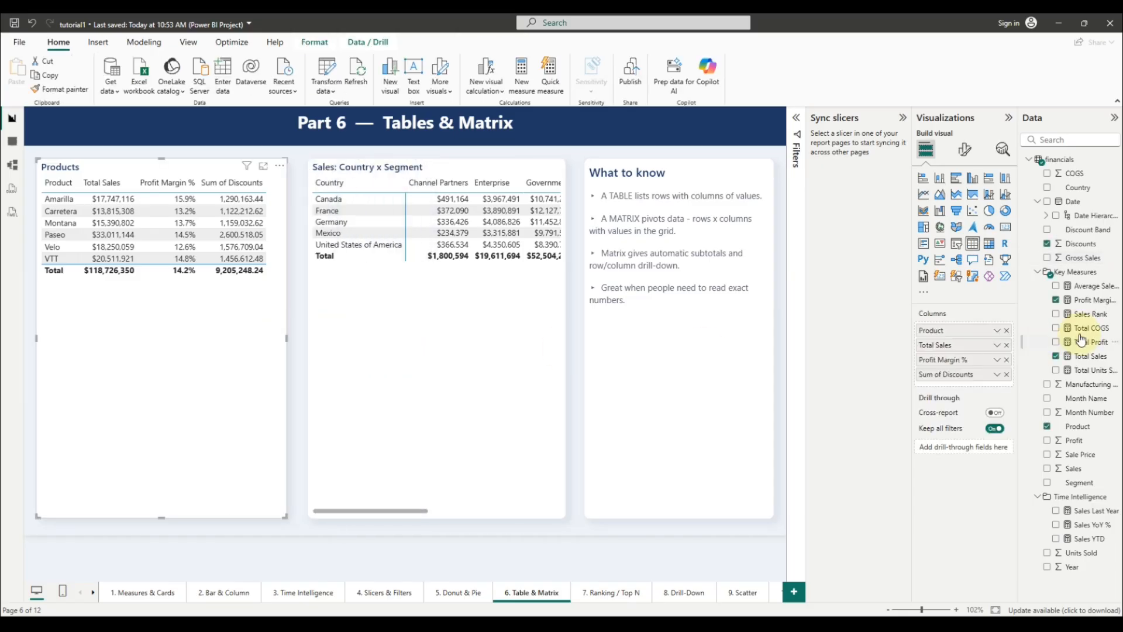
left_click(1047, 258)
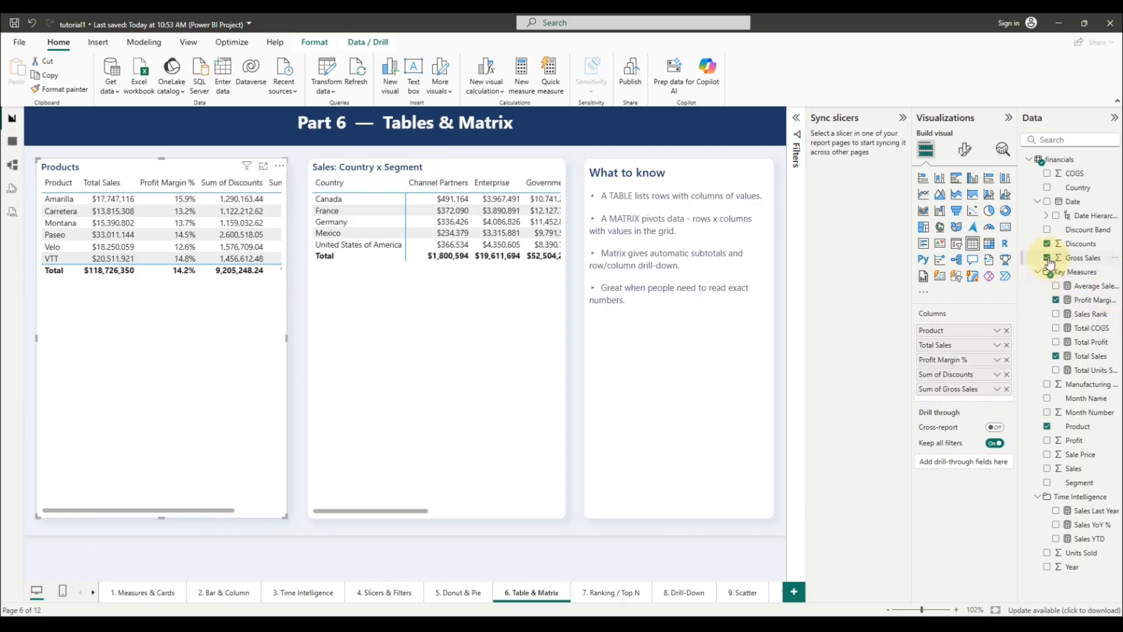
left_click(1007, 359)
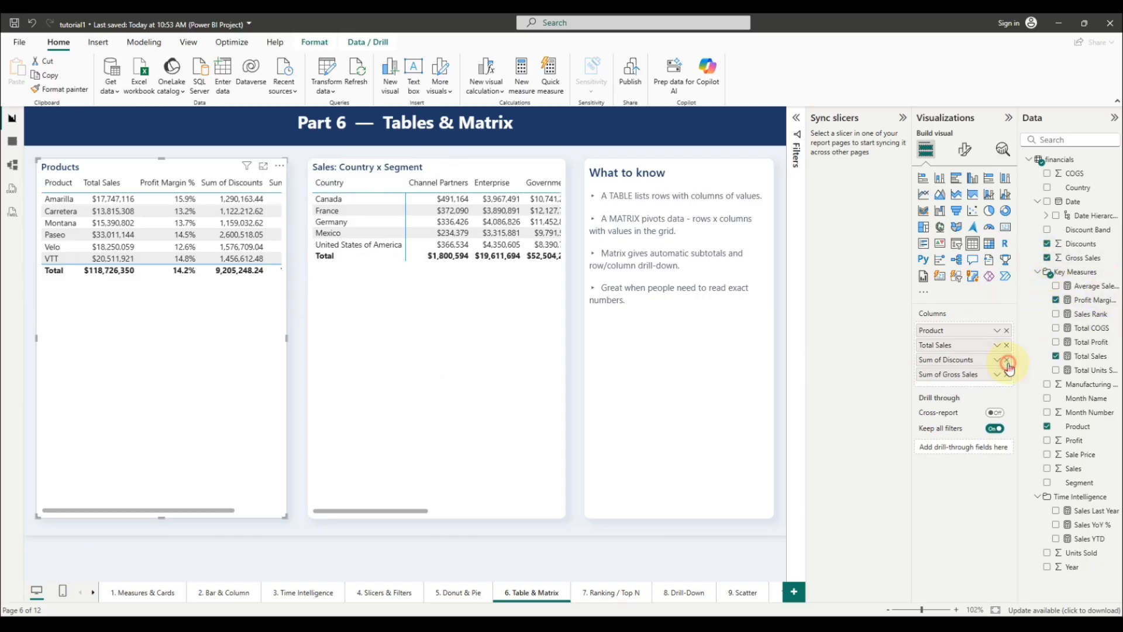
left_click(1007, 345)
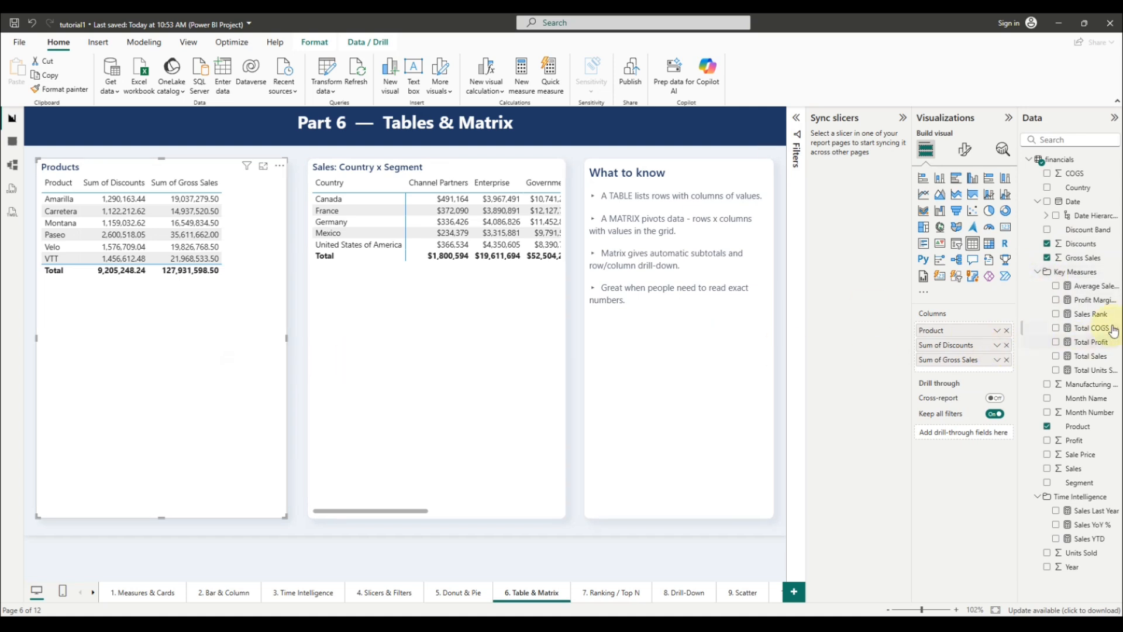
- Try adding the Average Sale Price and Profit Margin % measures to the widened Products table, and undo these changes
left_click(1056, 287)
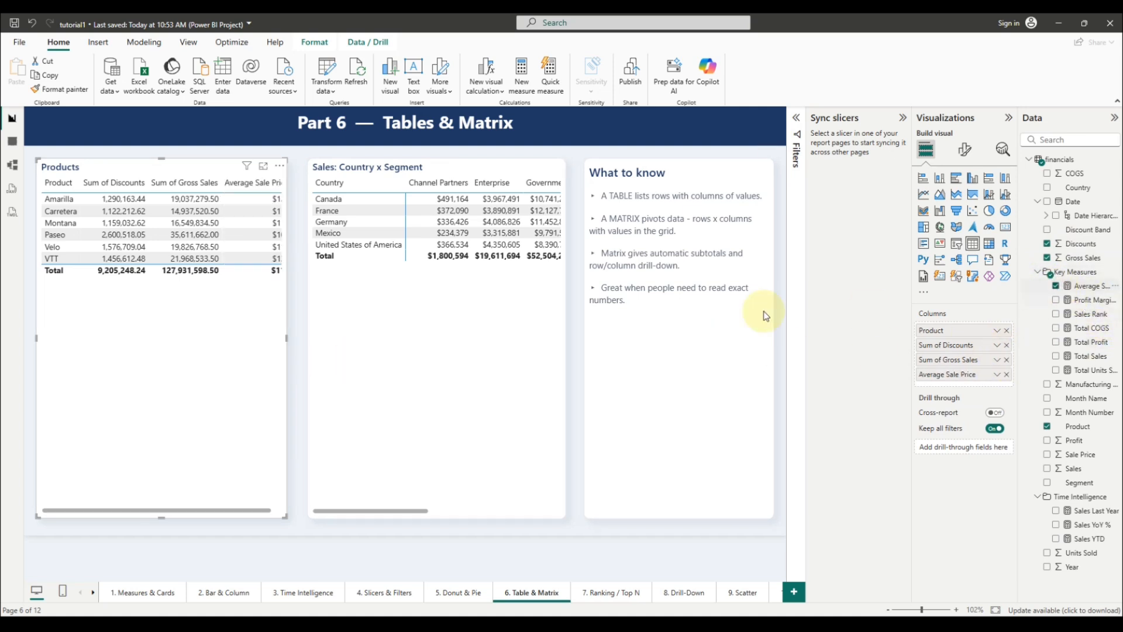
left_click(1068, 301)
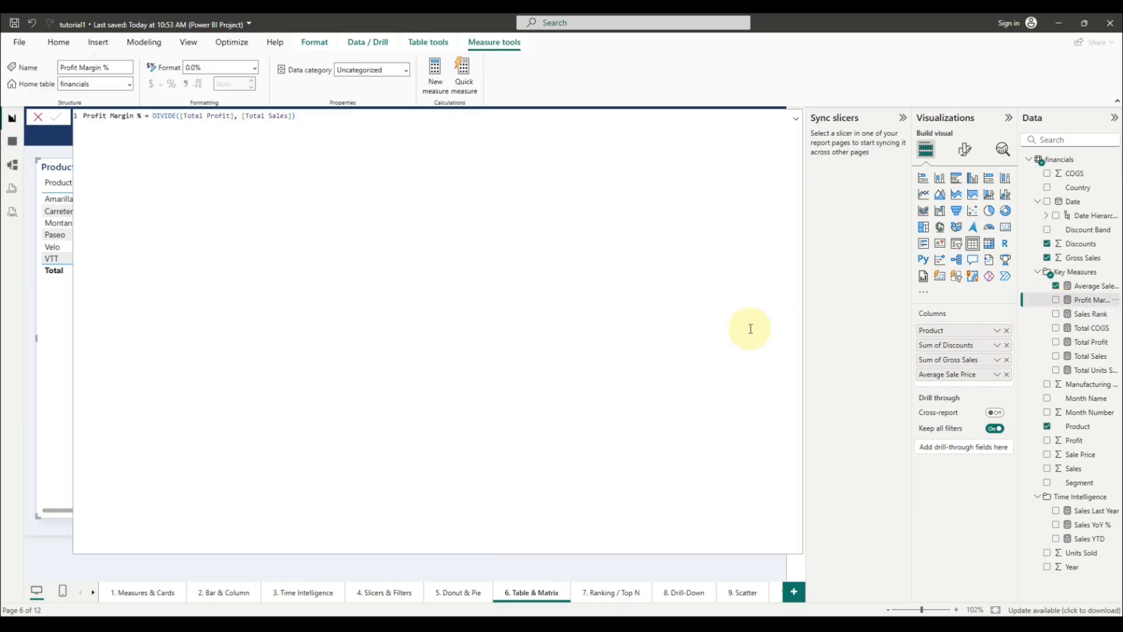
left_click(38, 116)
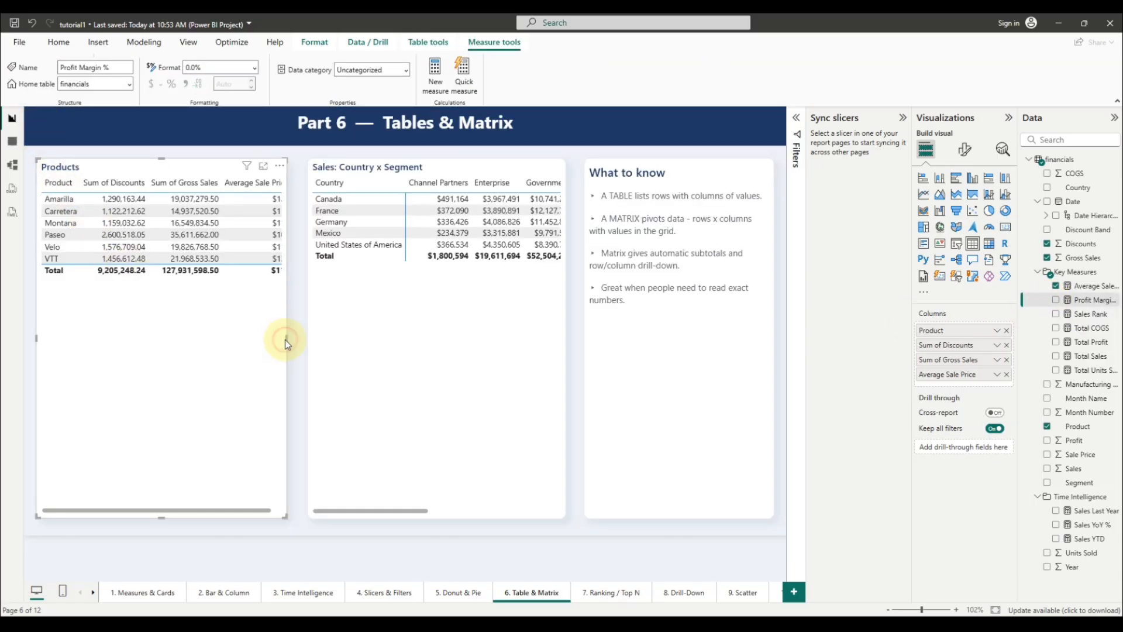
left_click_drag(284, 339, 439, 352)
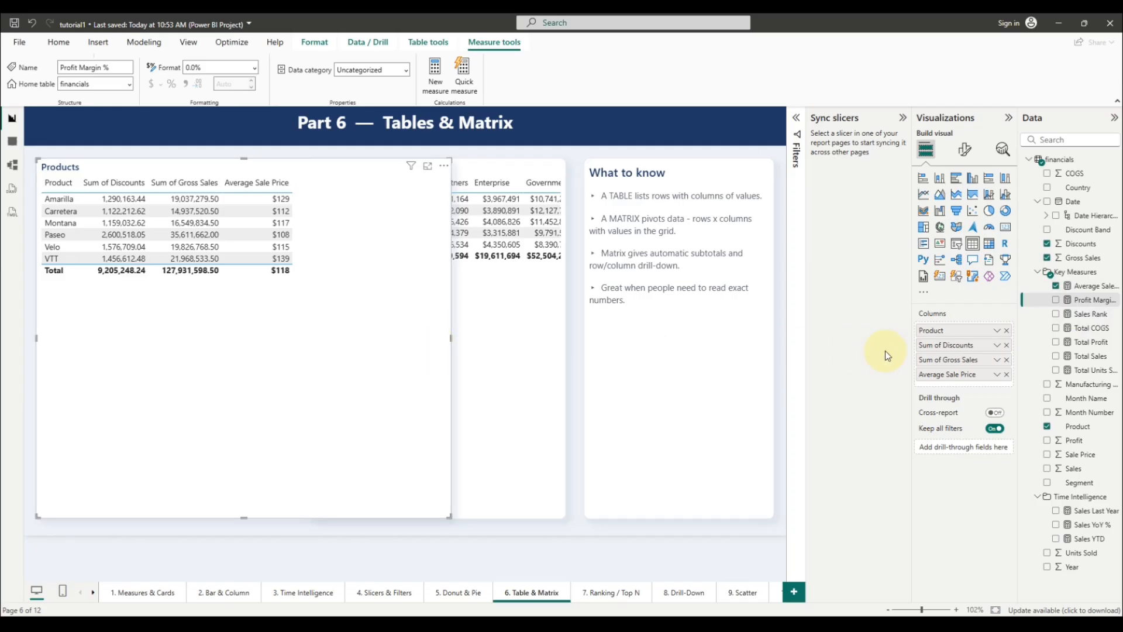
left_click(1056, 300)
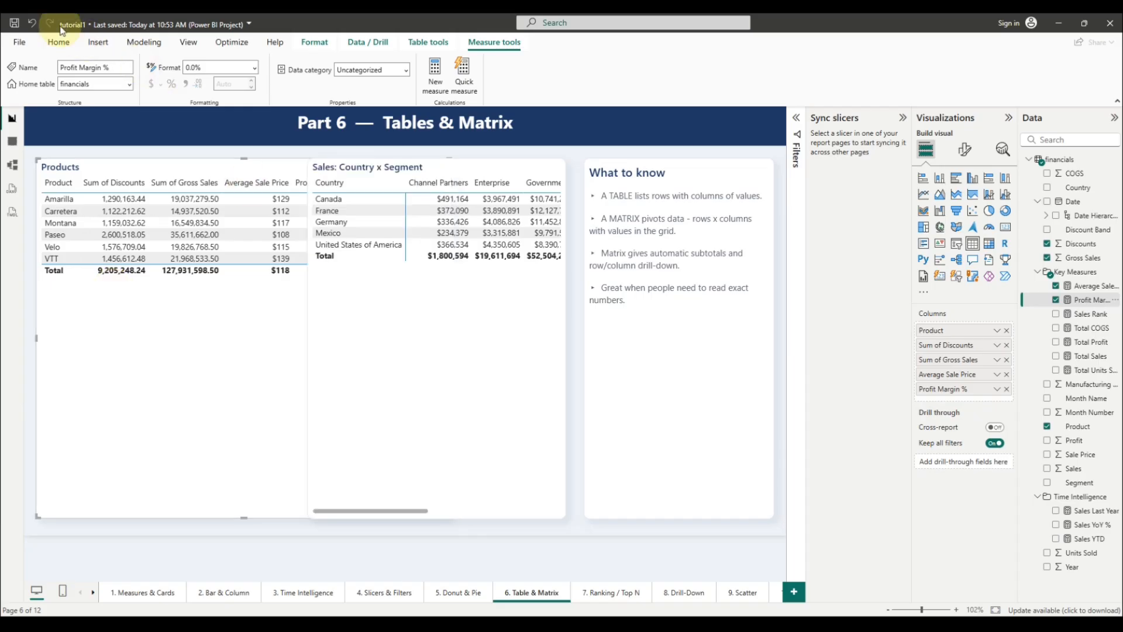
left_click(33, 24)
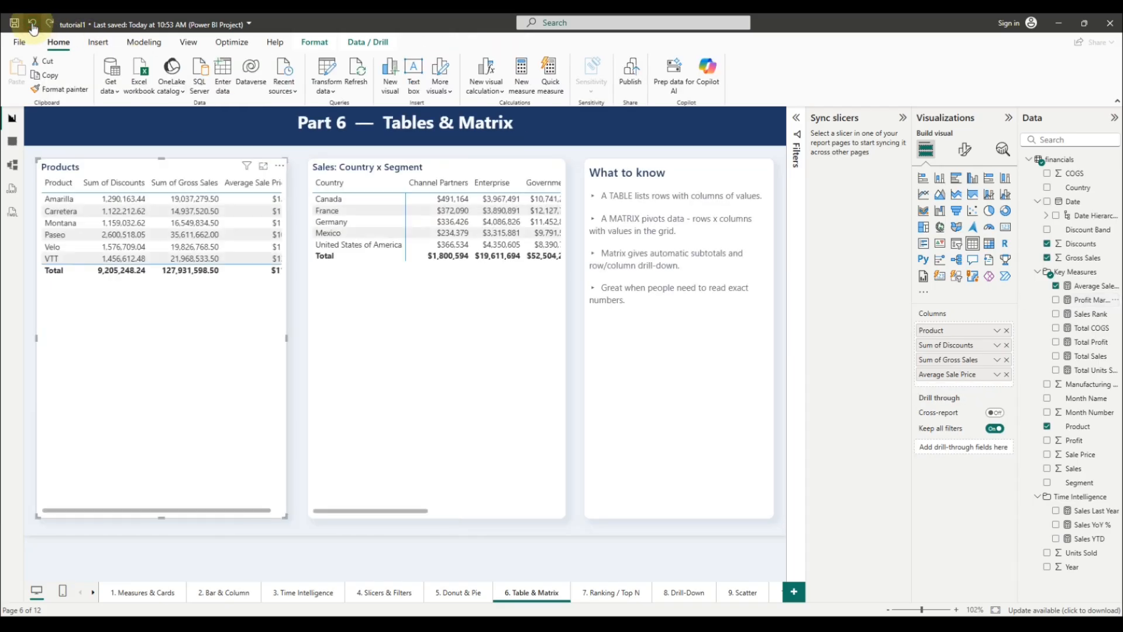
left_click(33, 25)
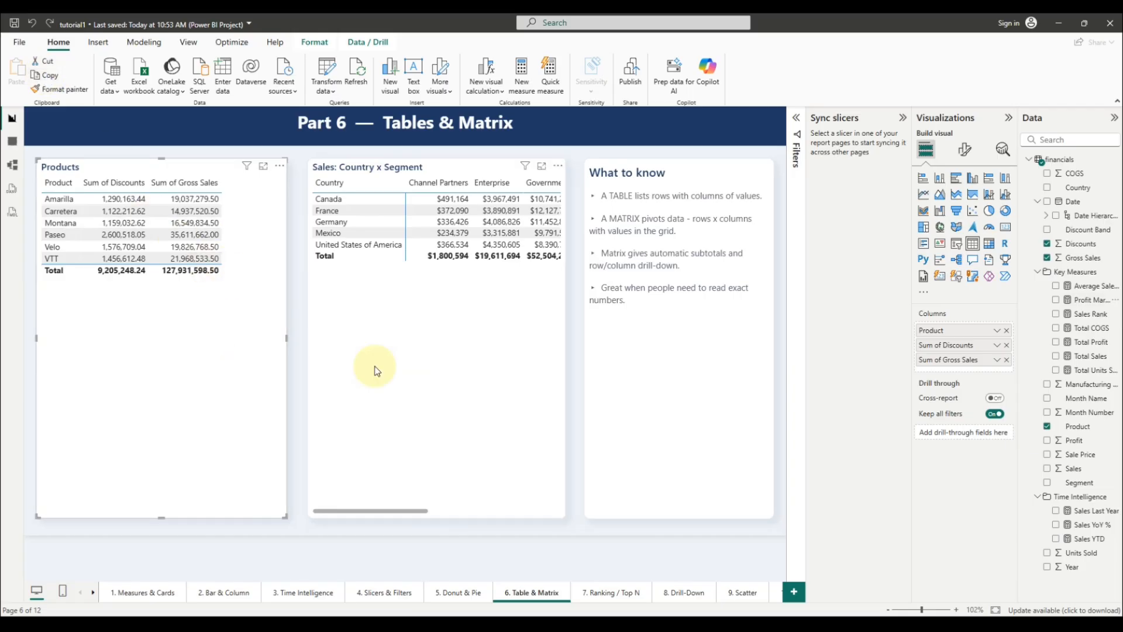
- Widen the Sales: Country x Segment matrix and add Gross Sales and Discounts to its values
left_click(391, 359)
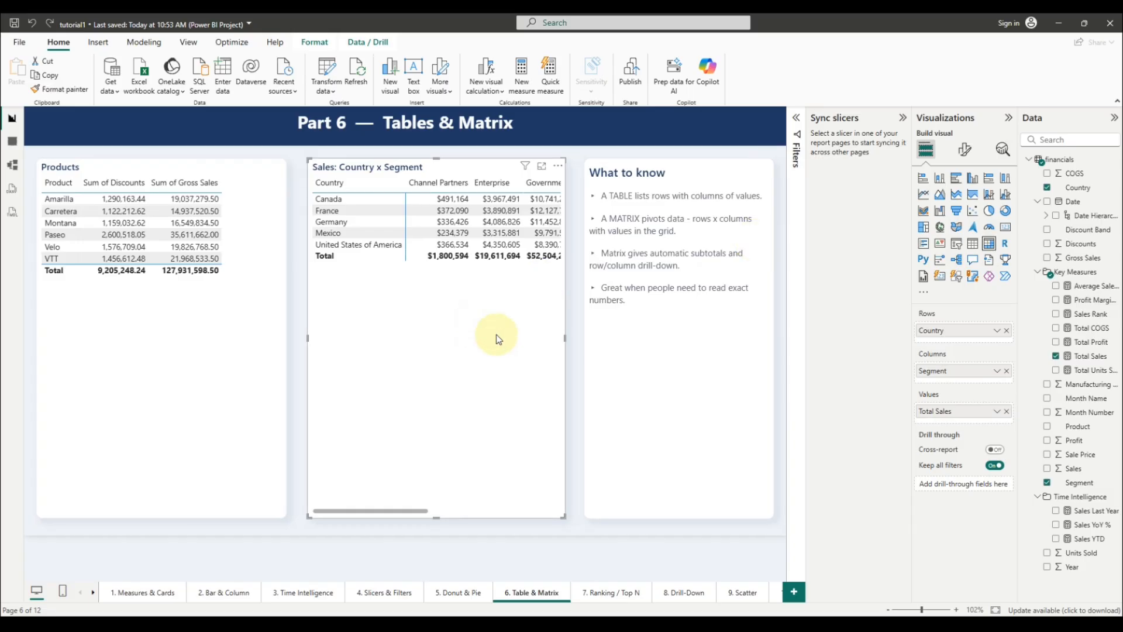
left_click_drag(564, 342, 779, 343)
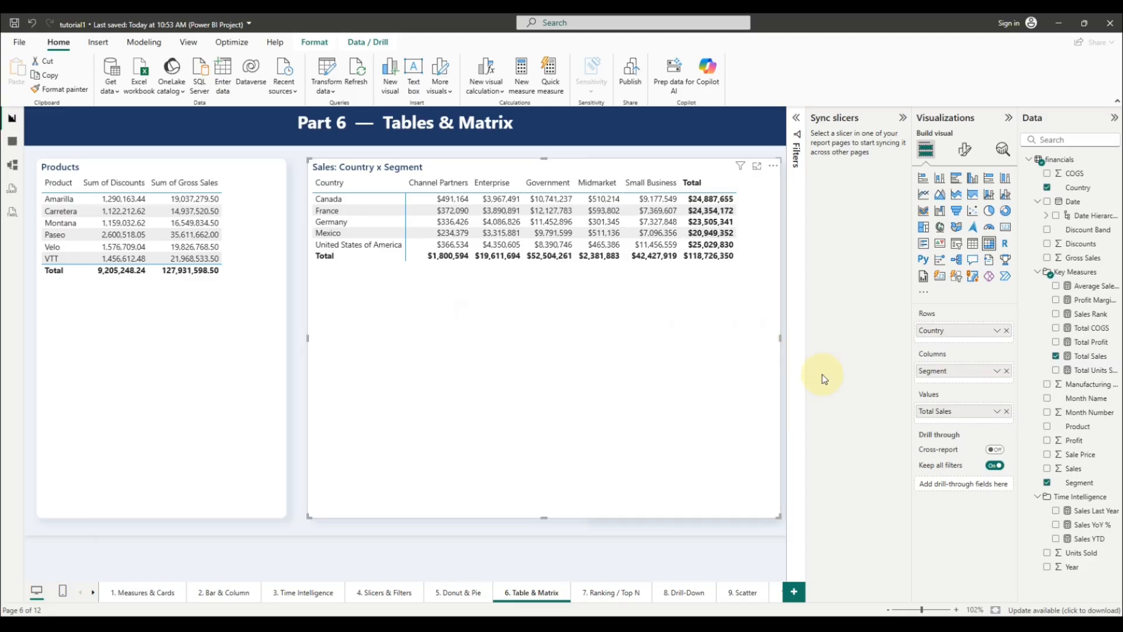
left_click(1047, 257)
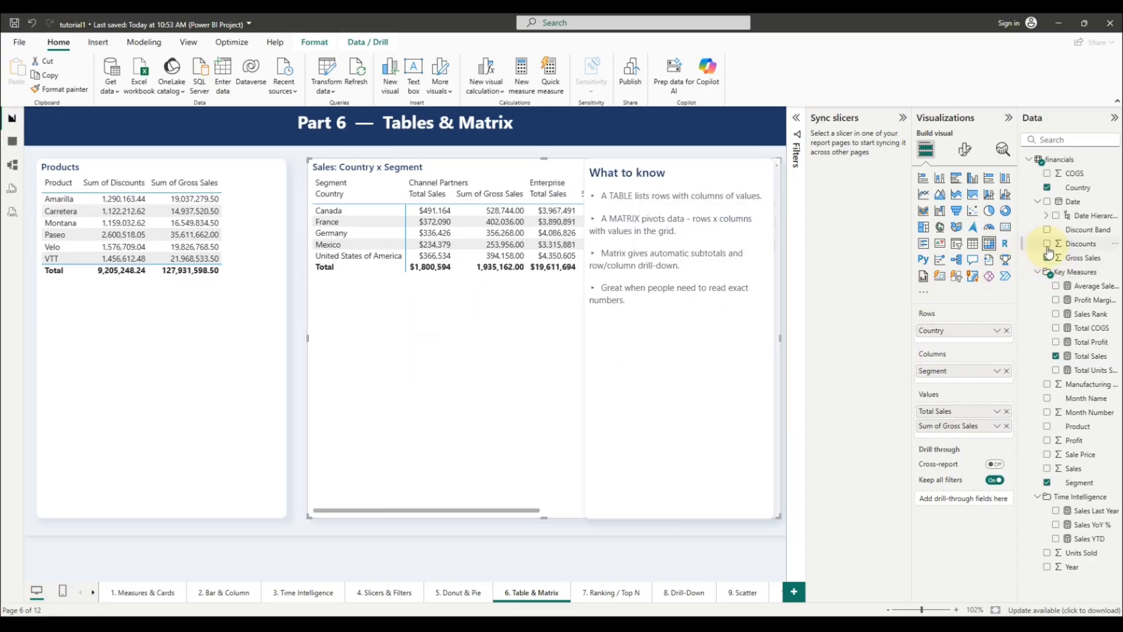
left_click(1047, 244)
left_click(534, 331)
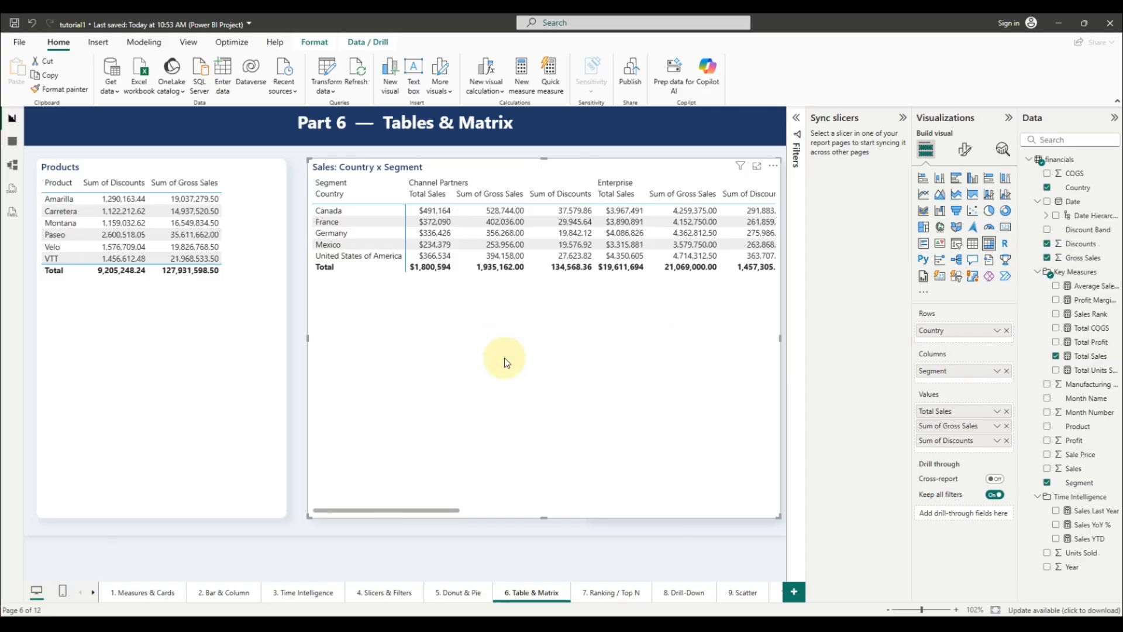
left_click_drag(386, 509, 518, 479)
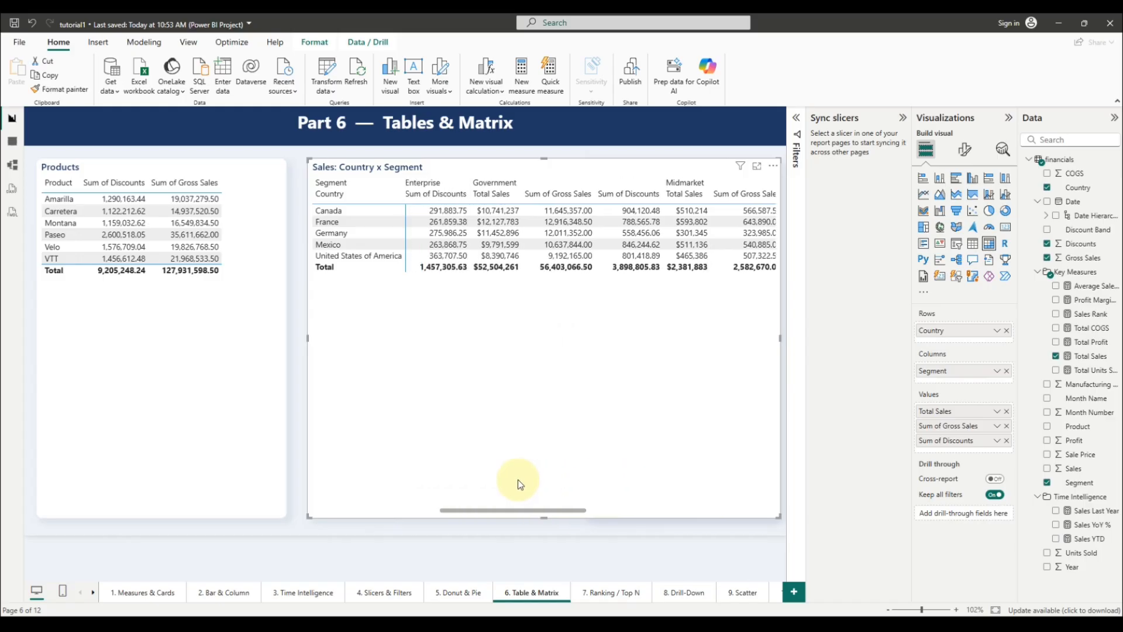
- Remove Discounts and Gross Sales from the matrix, leaving Total Sales as its only value
left_click(1047, 244)
left_click(1047, 257)
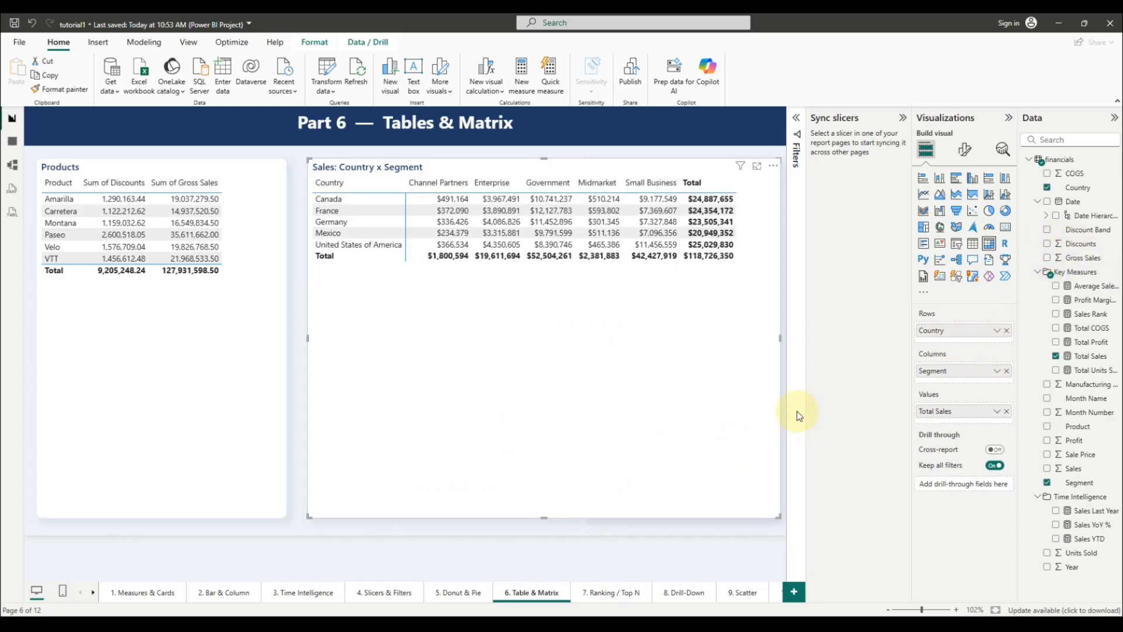
left_click(687, 393)
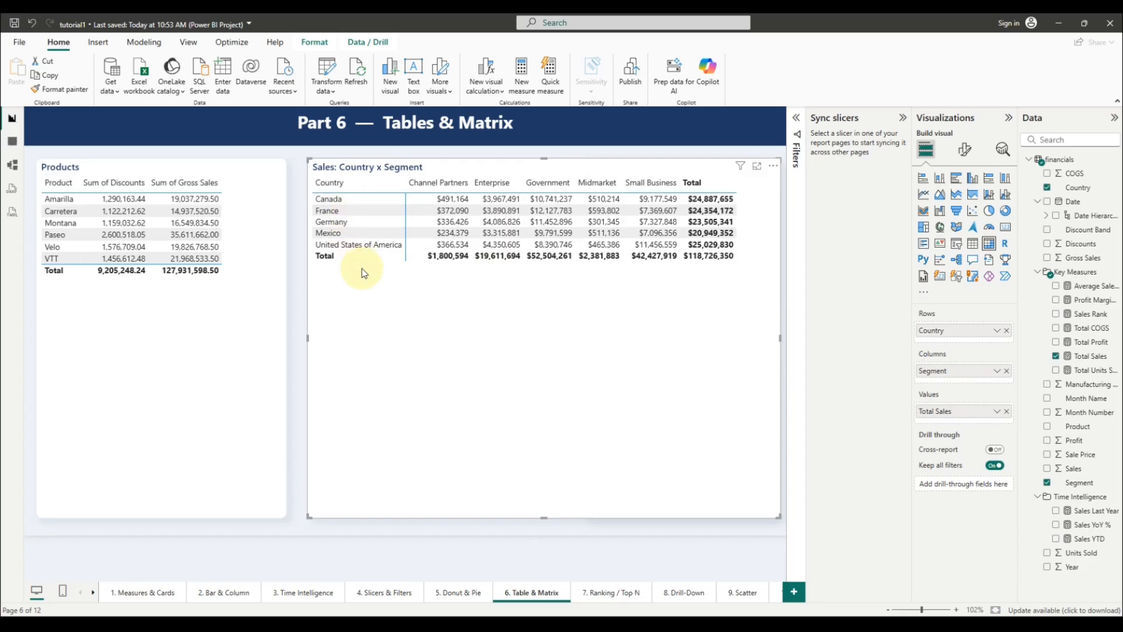
- Swap the matrix fields to put Segment in rows and Country in columns, and narrow the matrix clear of the "What to know" card
left_click(241, 365)
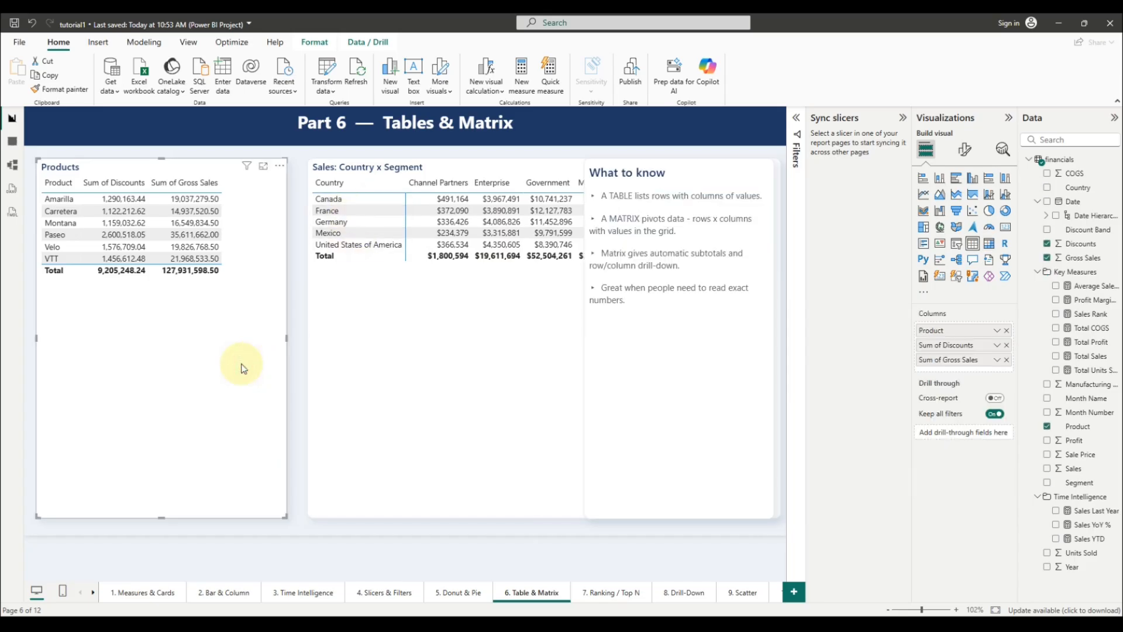
left_click(426, 366)
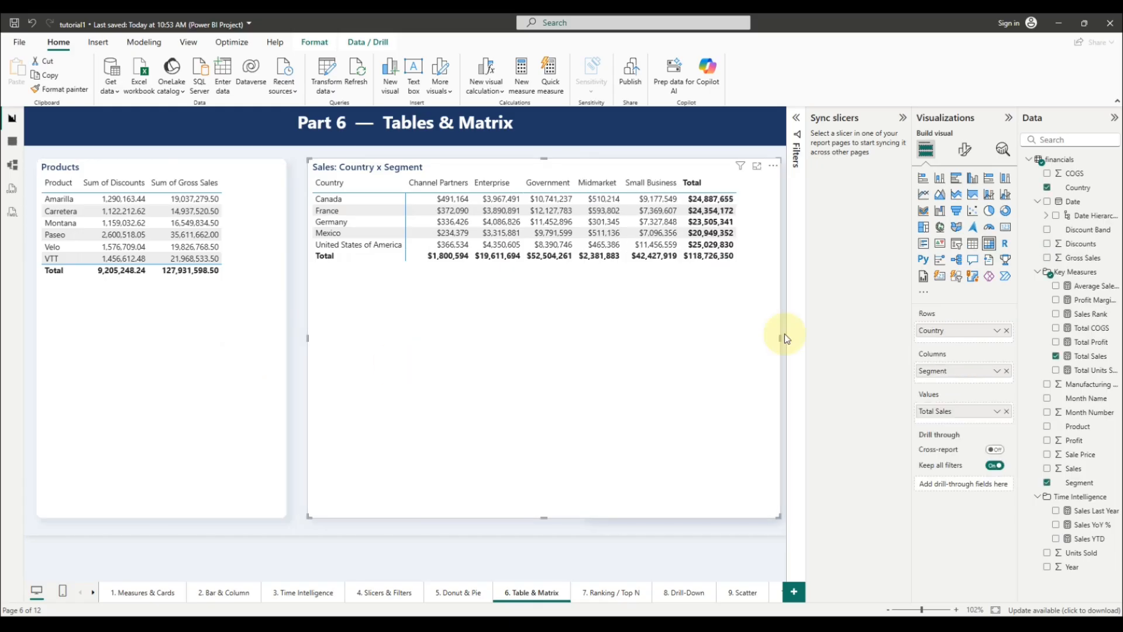
mouse_move(785, 334)
left_mouse_down()
mouse_move(529, 333)
mouse_move(764, 333)
left_mouse_up()
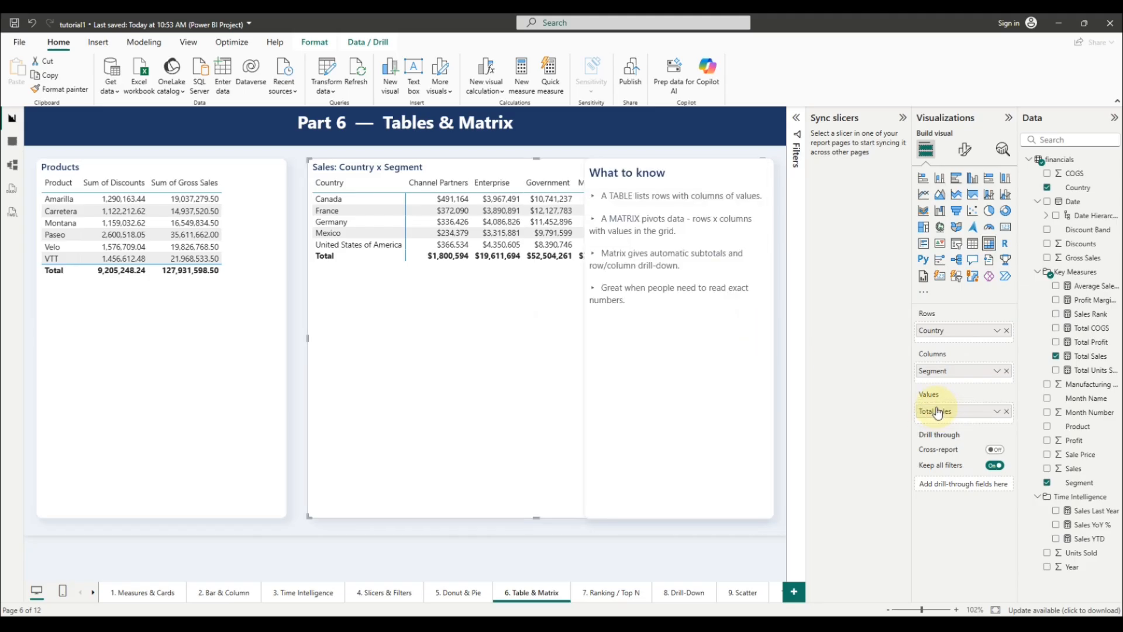
left_click(940, 331)
mouse_move(942, 345)
left_mouse_down()
mouse_move(946, 382)
mouse_move(947, 334)
left_mouse_up()
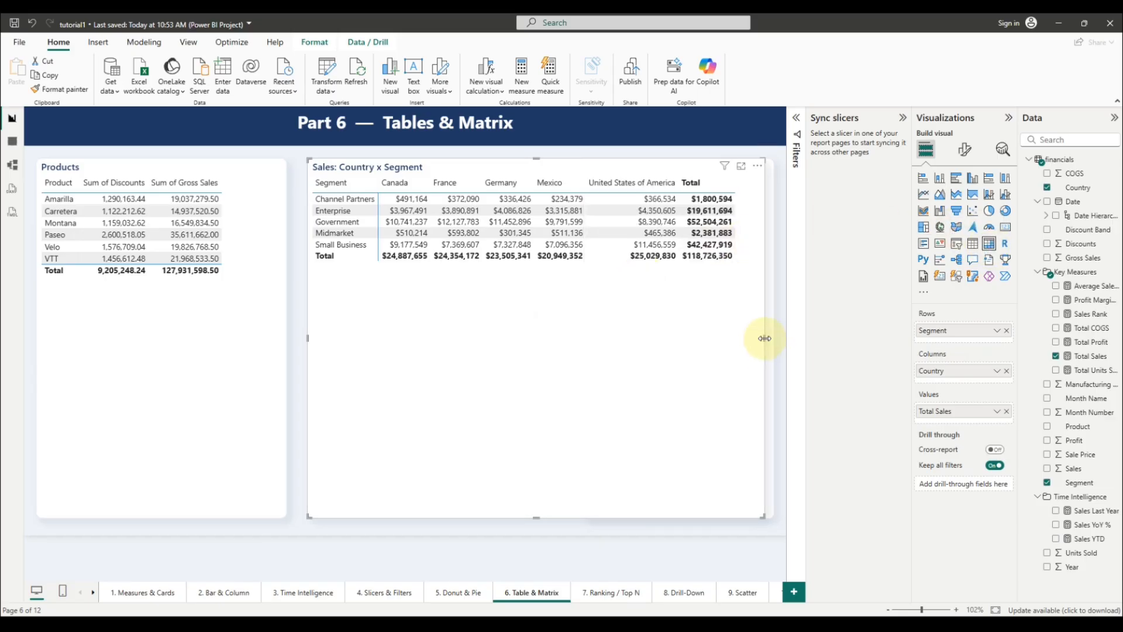
left_click_drag(765, 338, 570, 342)
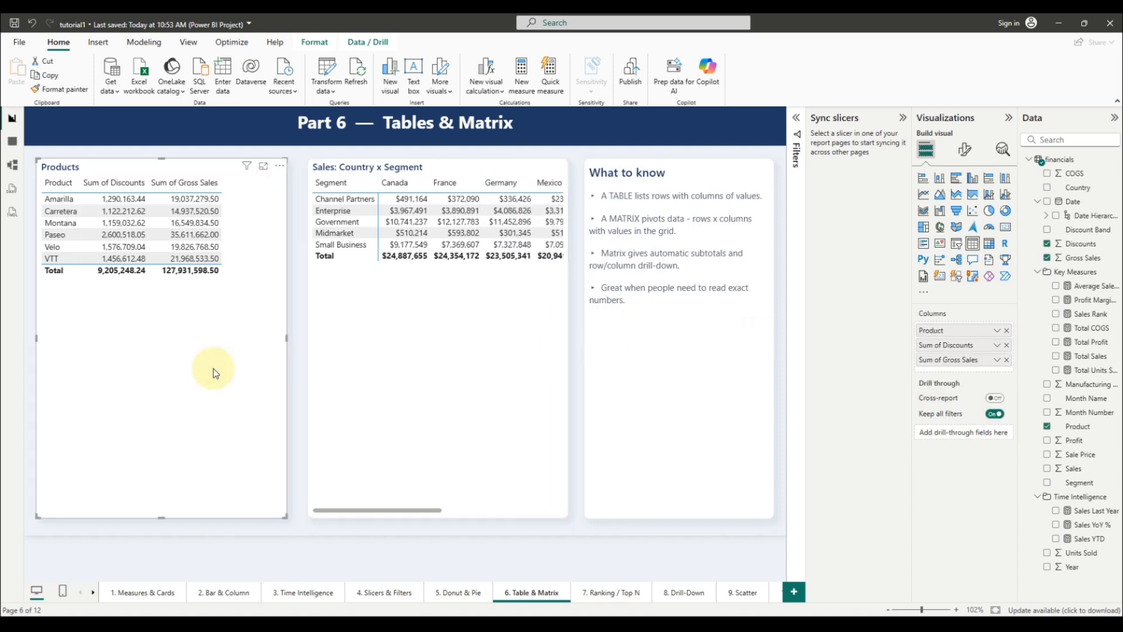
- Widen the matrix over the "What to know" card and add Product as a second row level beneath Segment
left_click(400, 350)
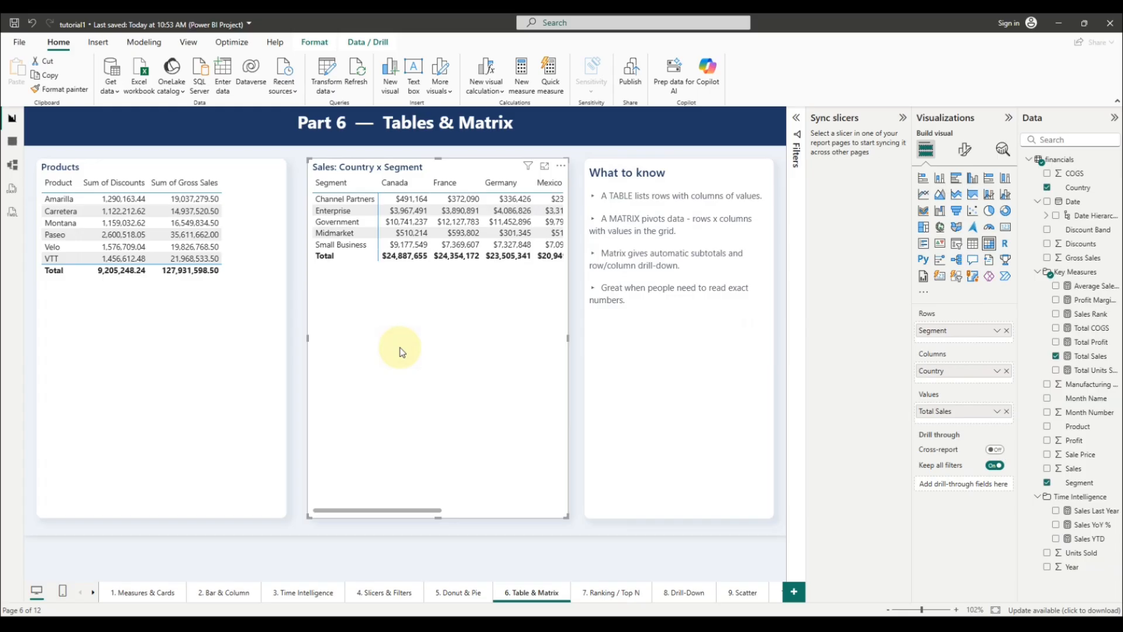
left_click_drag(568, 340, 759, 355)
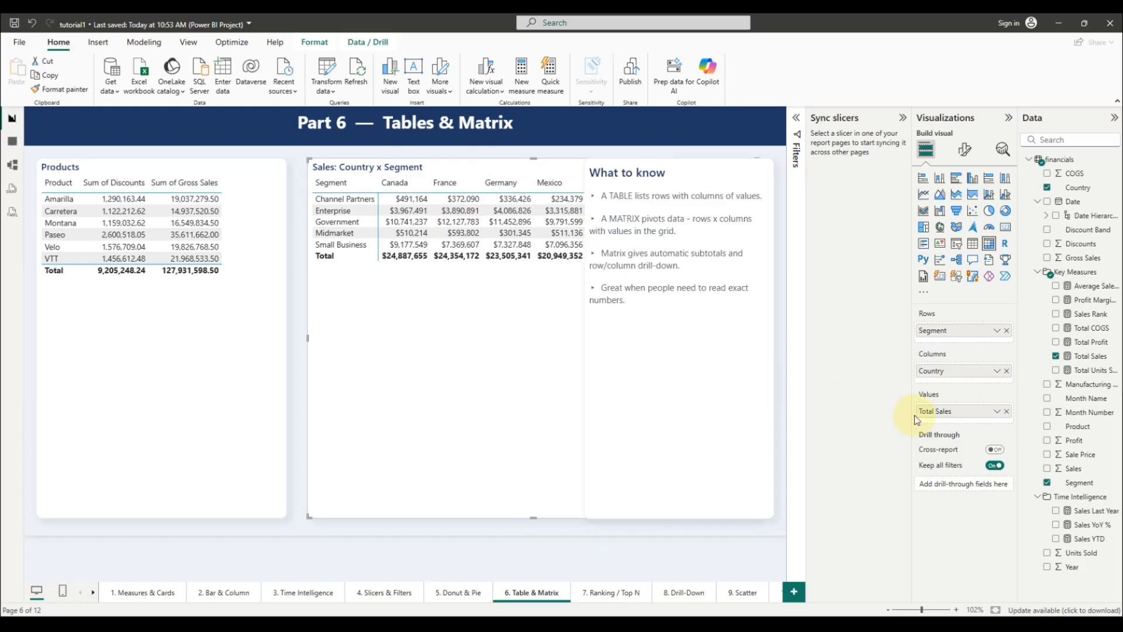
left_click(1047, 427)
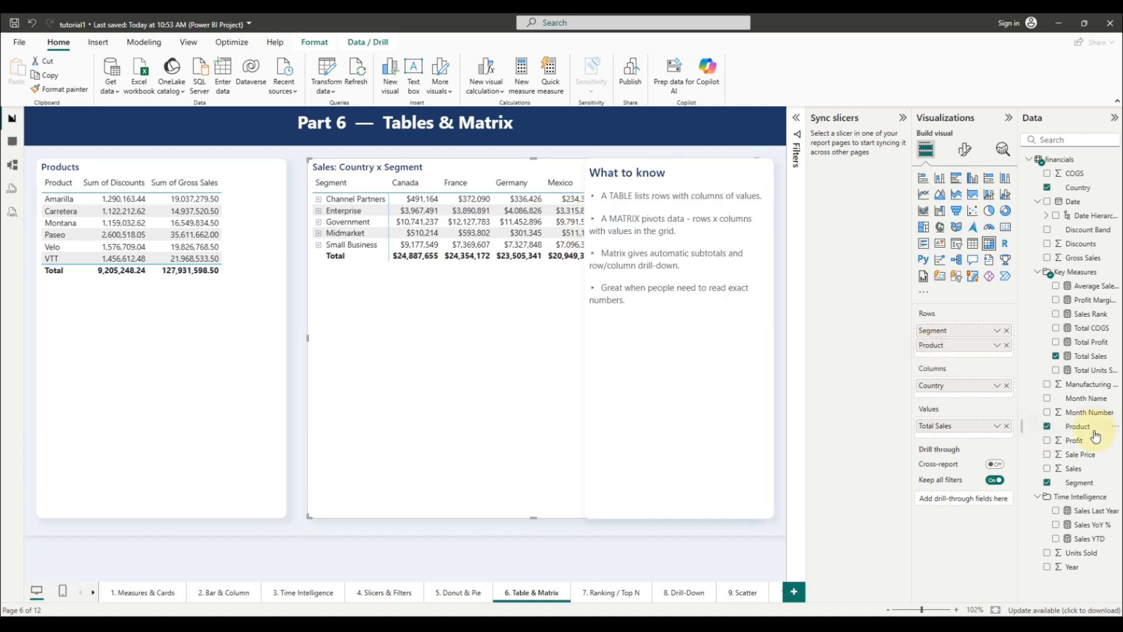
- Expand and collapse the Channel Partners and Enterprise rows of the matrix to view their product breakdown
left_click(319, 199)
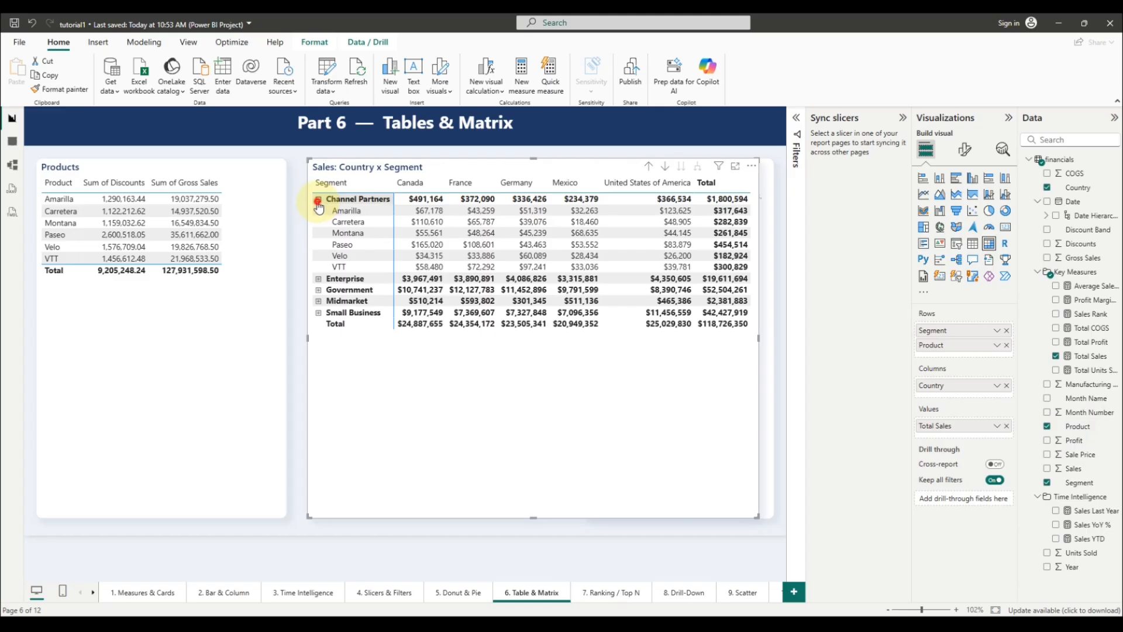
left_click(319, 200)
left_click(323, 214)
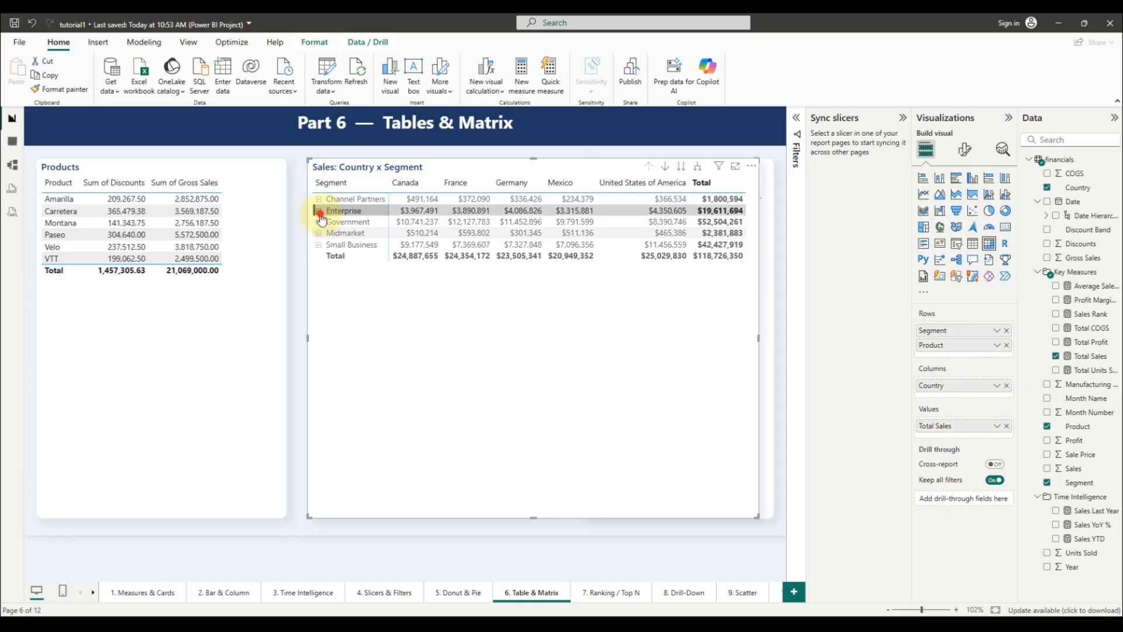
left_click(319, 210)
left_click(318, 211)
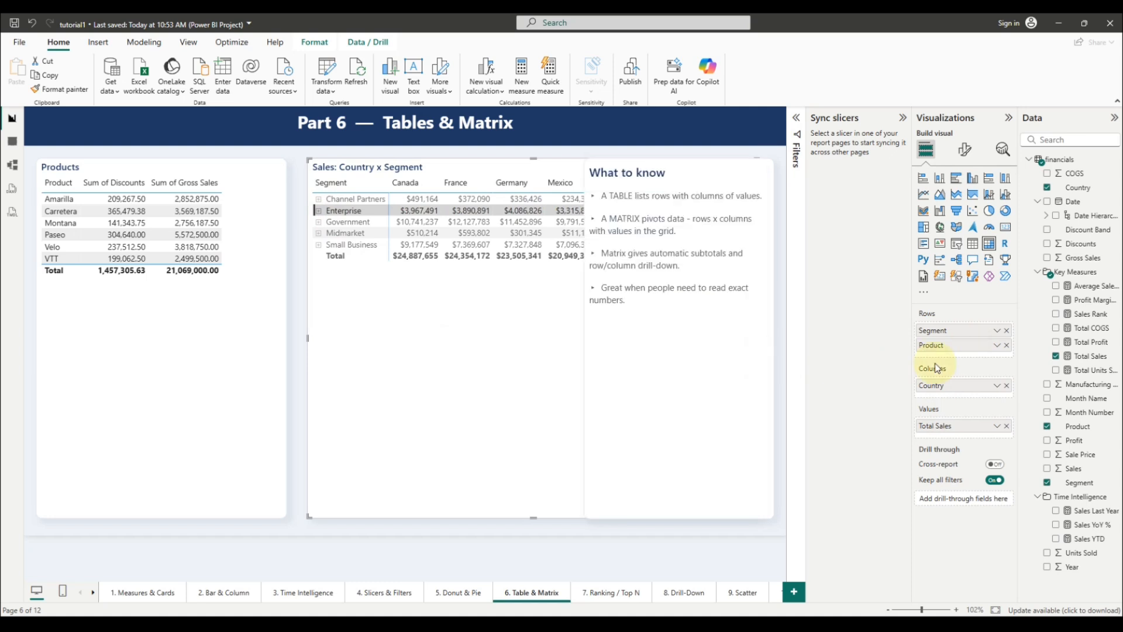
- Place Product above Segment in the matrix rows, move Segment beneath Country in the columns, and clear the Enterprise selection
left_click_drag(954, 349, 951, 327)
left_click(515, 367)
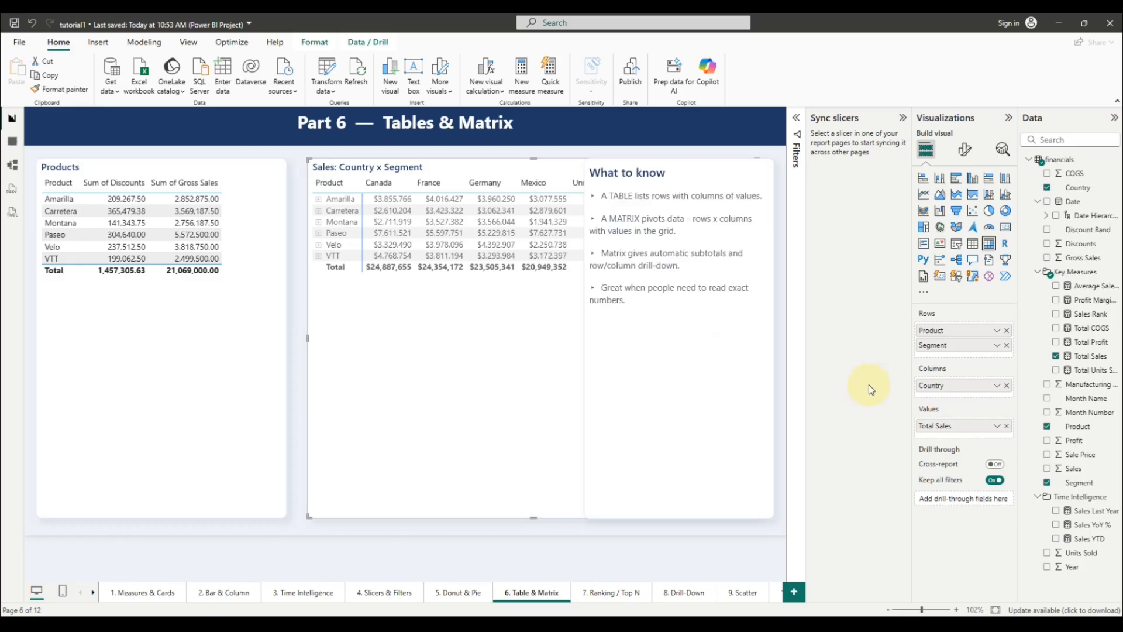
left_click_drag(935, 345, 936, 393)
left_click(443, 255)
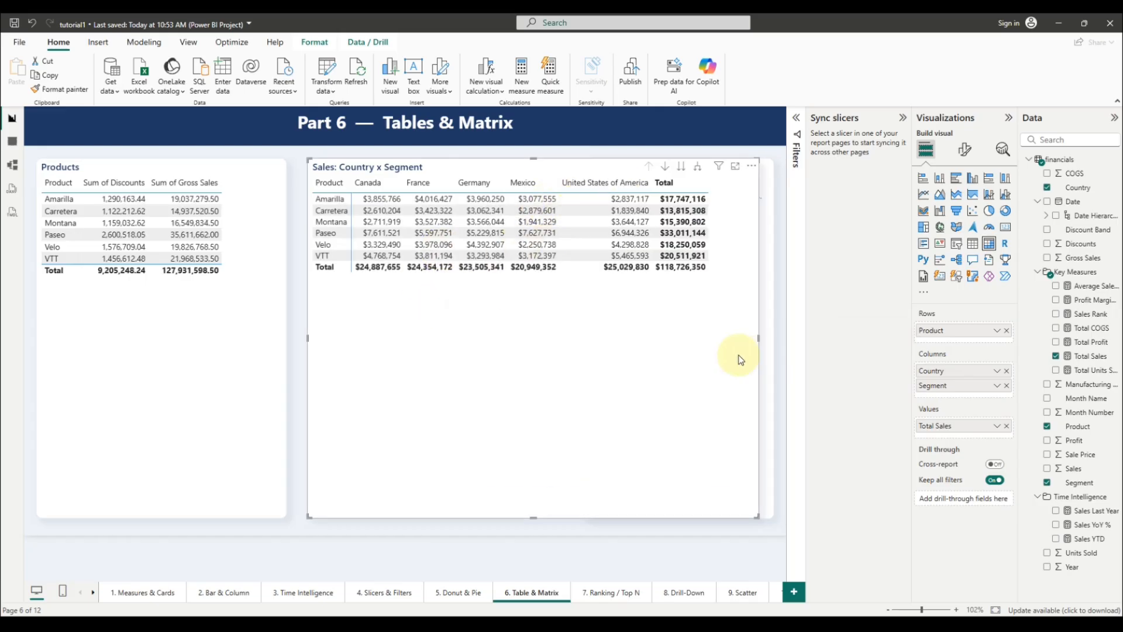
- Narrow the Sales: Country x Segment matrix so it sits clear of the "What to know" card
left_click(755, 335)
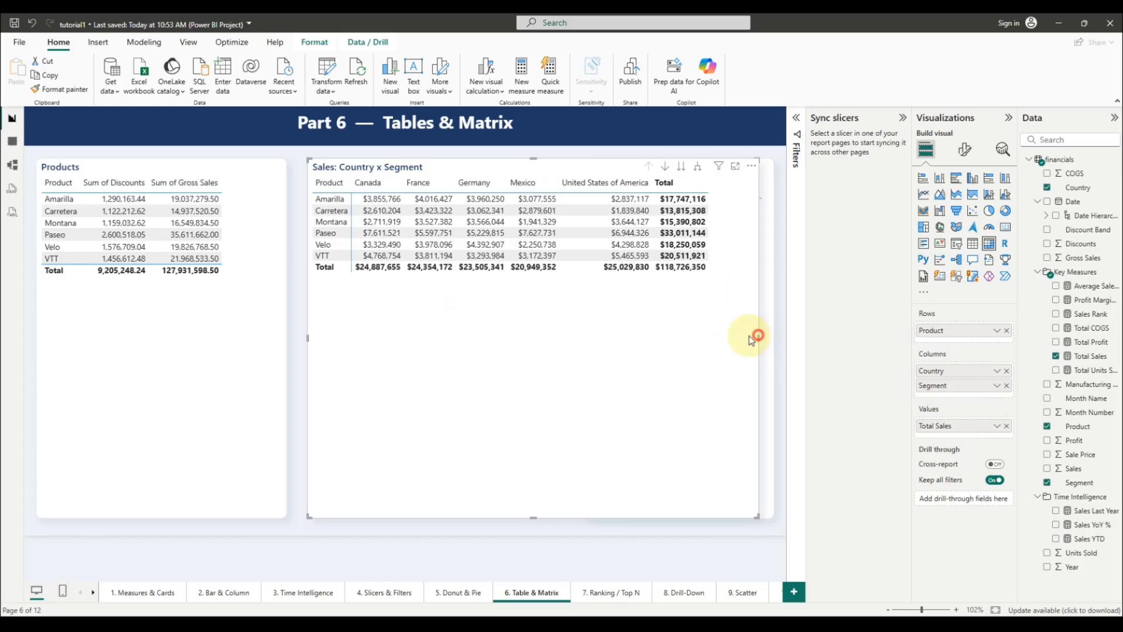
left_click_drag(541, 325, 564, 329)
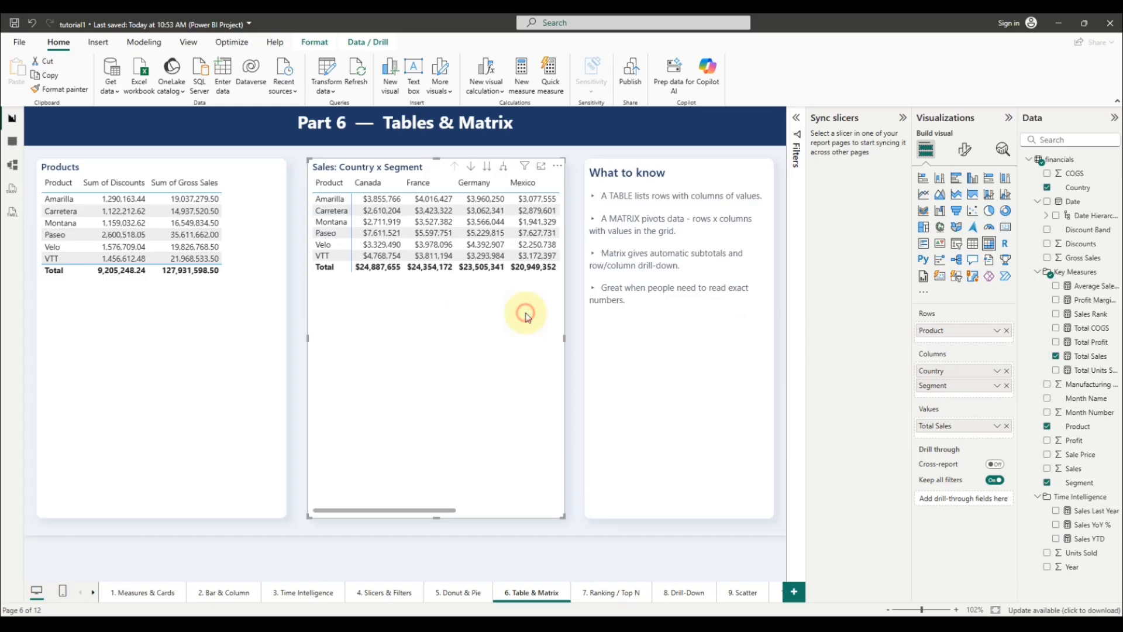
left_click(157, 293)
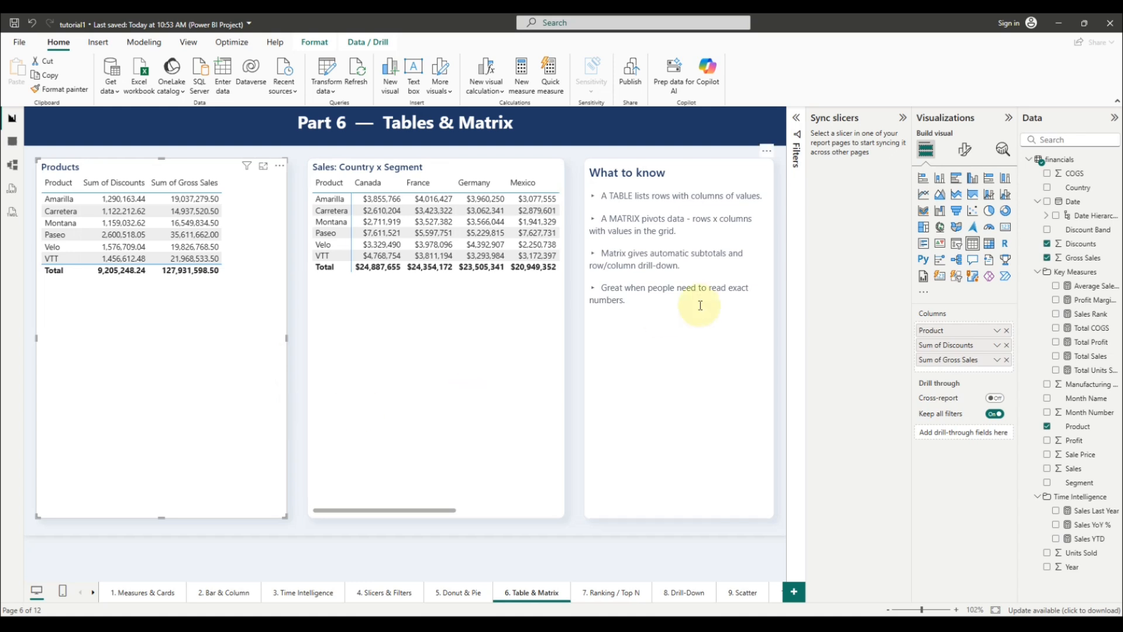
left_click(576, 379)
left_click(439, 476)
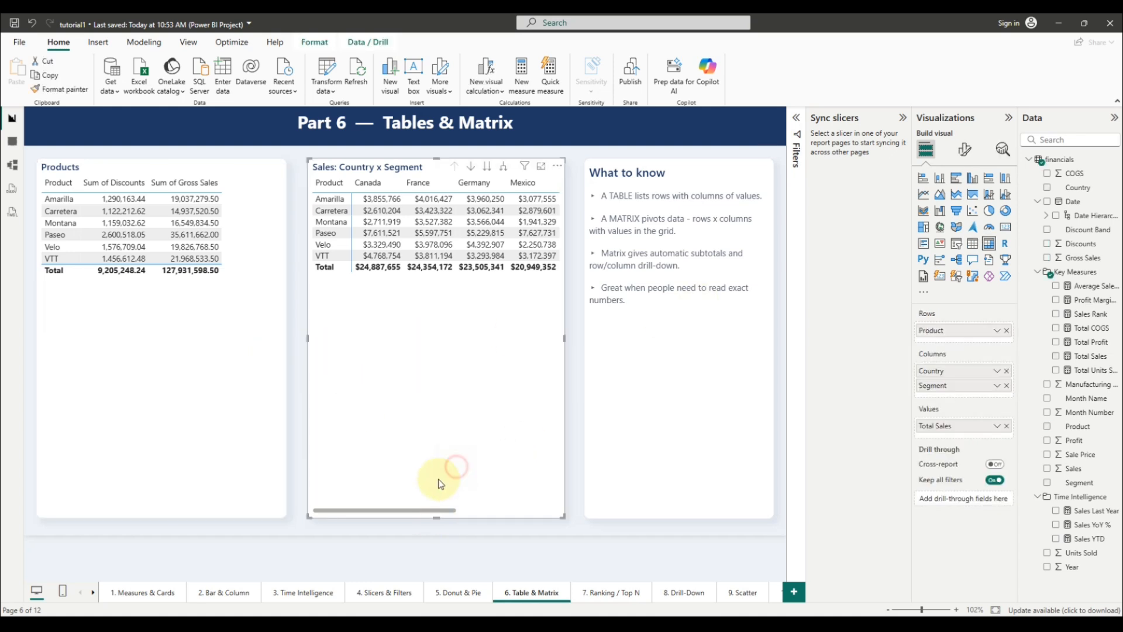
- Shorten the Products table to end a little below its Total row, leaving empty canvas beneath, and deselect it
left_click(241, 475)
left_click_drag(166, 518, 179, 314)
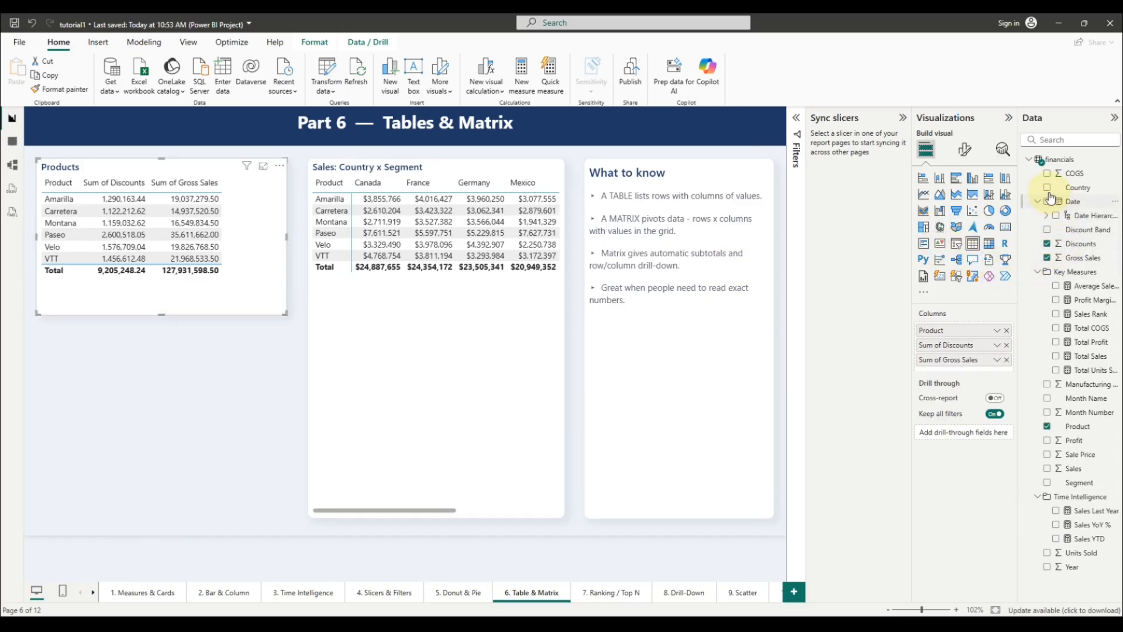
left_click(260, 393)
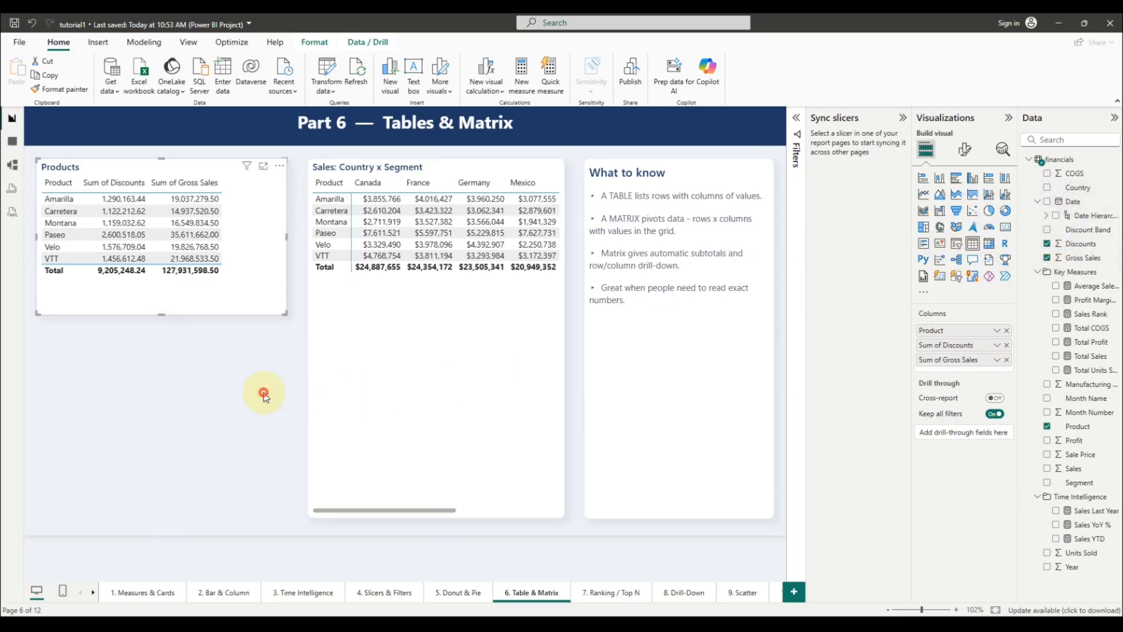
- Create a map of Gross Sales by Country below the Products table, trying Discounts as an extra field and removing it
left_click(1047, 188)
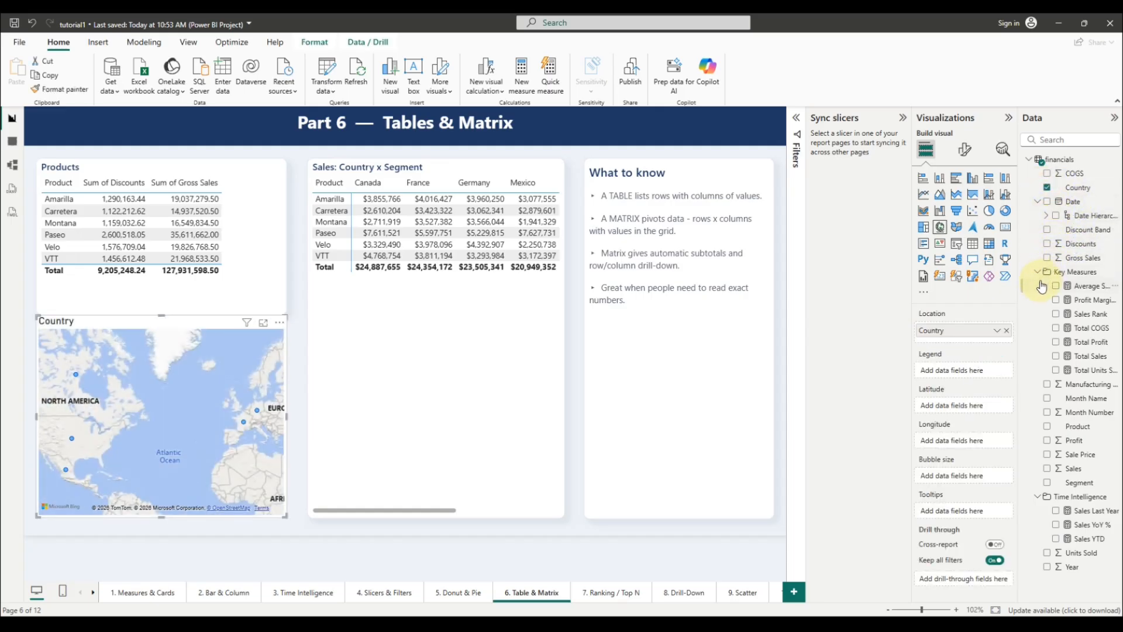
left_click(1047, 258)
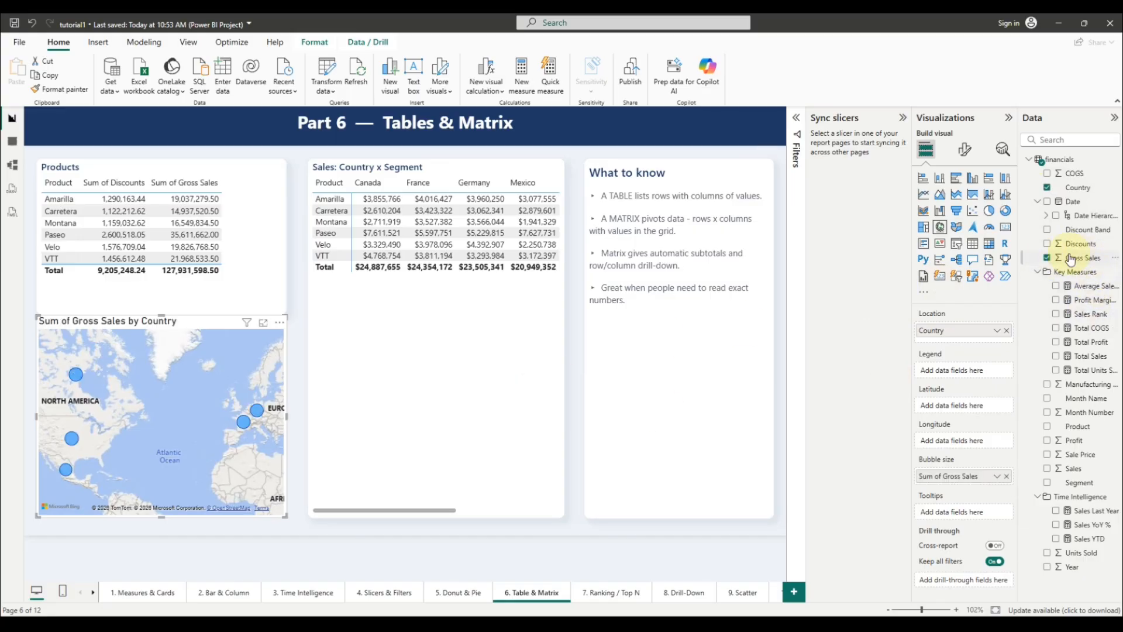
left_click(1049, 248)
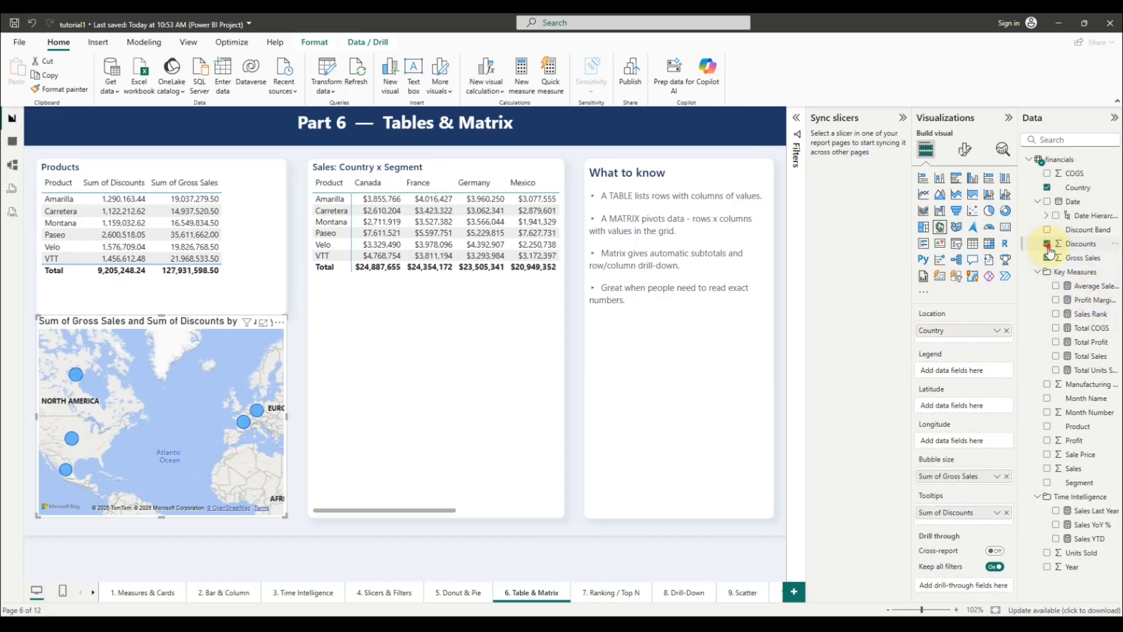
left_click(1049, 248)
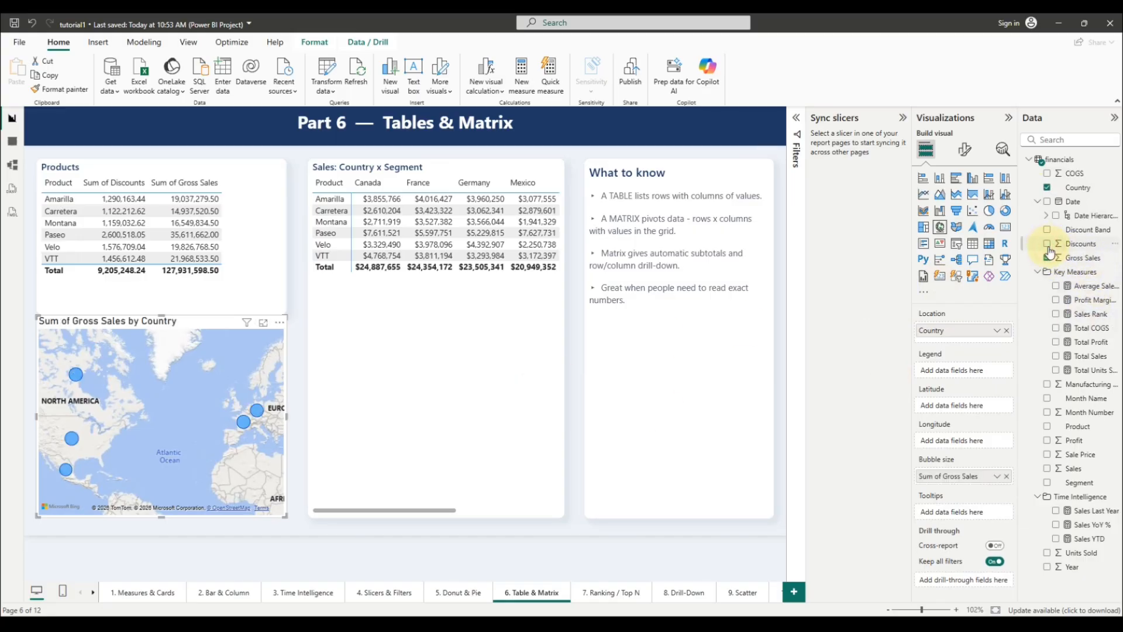
- Try the map as a filled map, and convert it to a stacked bar chart with Gross Sales on the X-axis
left_click(957, 228)
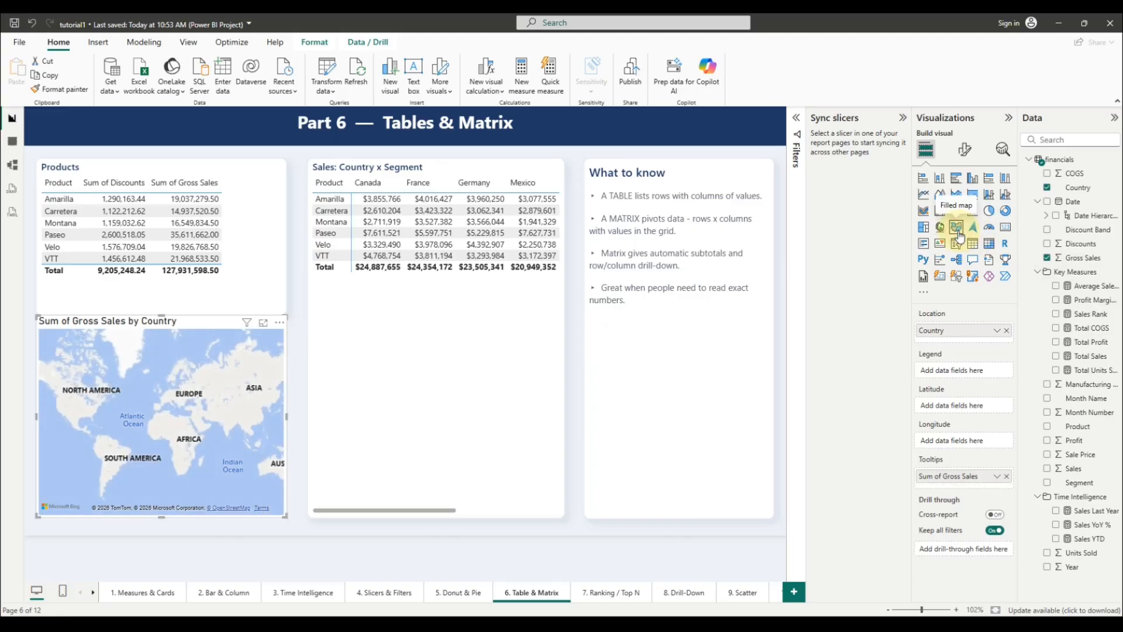
left_click(922, 180)
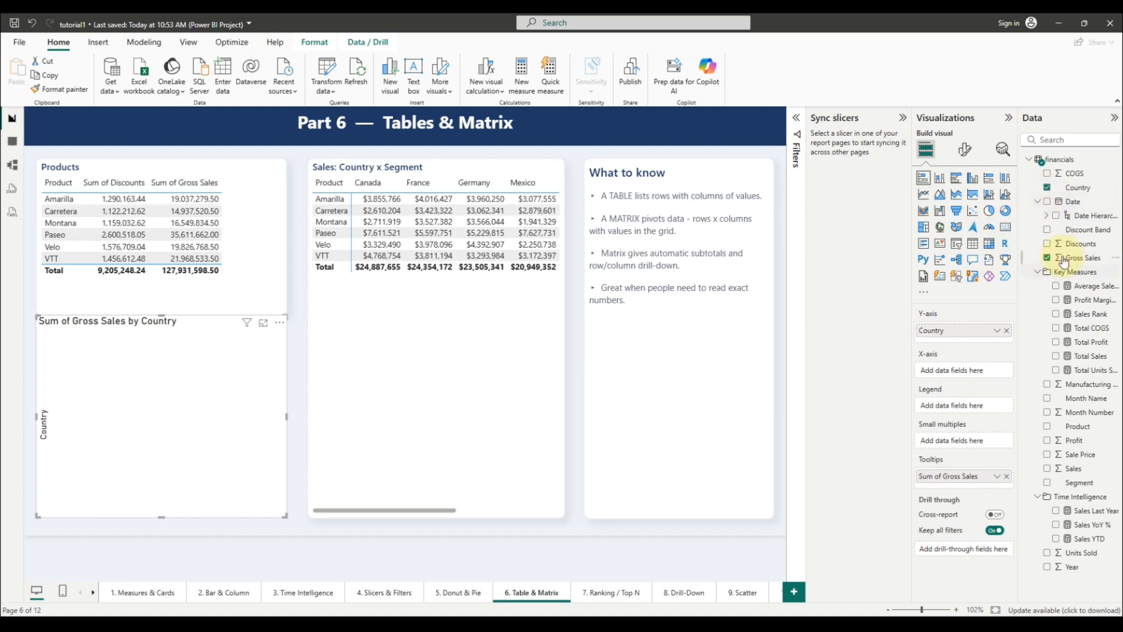
mouse_move(1078, 263)
left_mouse_down()
mouse_move(955, 363)
mouse_move(958, 376)
left_mouse_up()
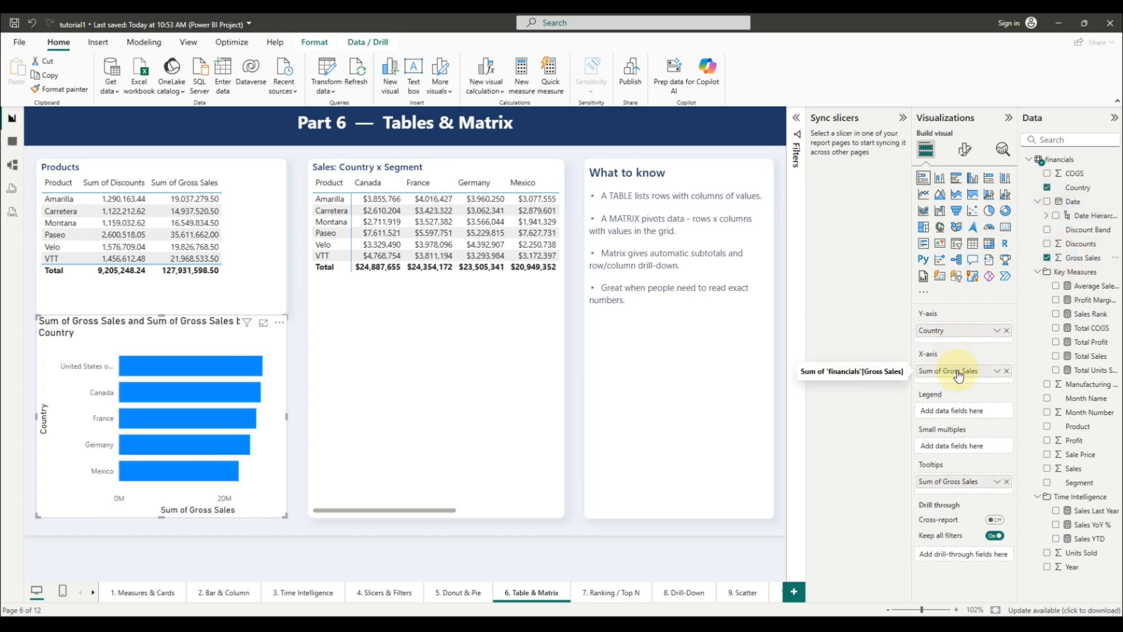
- Cross-filter the other visuals by the Velo and VTT rows of the matrix, one at a time, and clear the selection
left_click(498, 211)
left_click(498, 210)
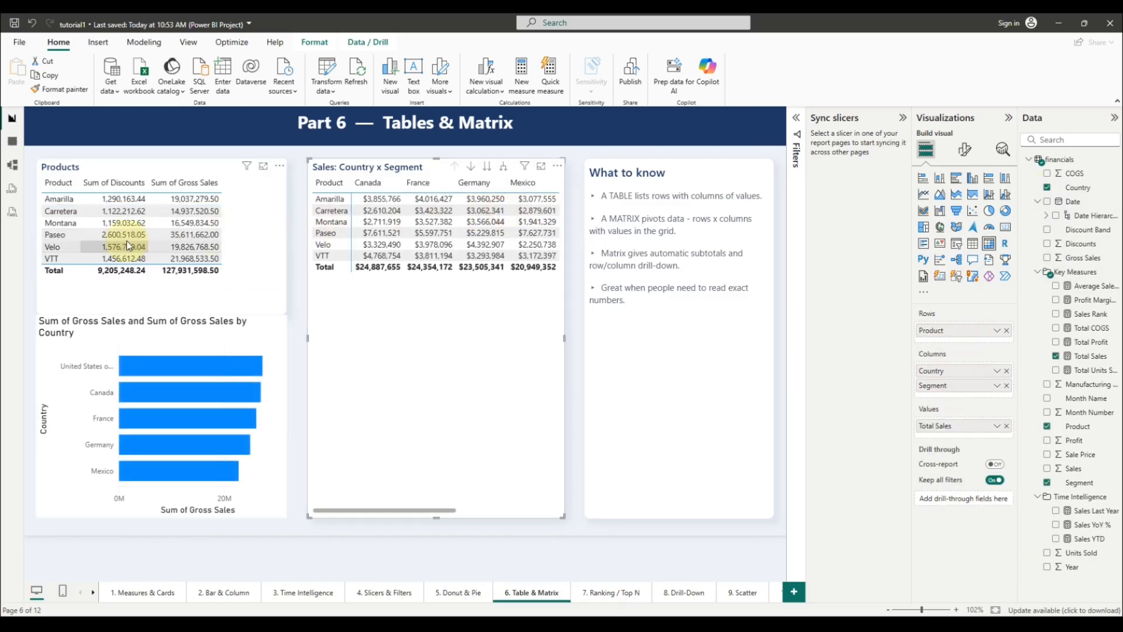
left_click(76, 223)
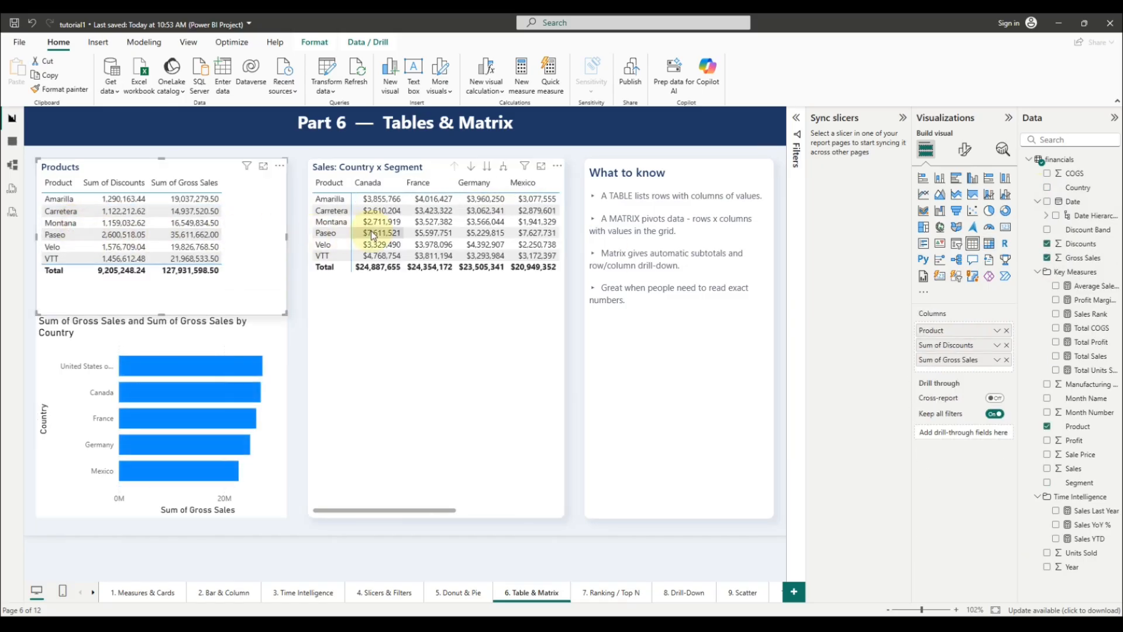
left_click(331, 243)
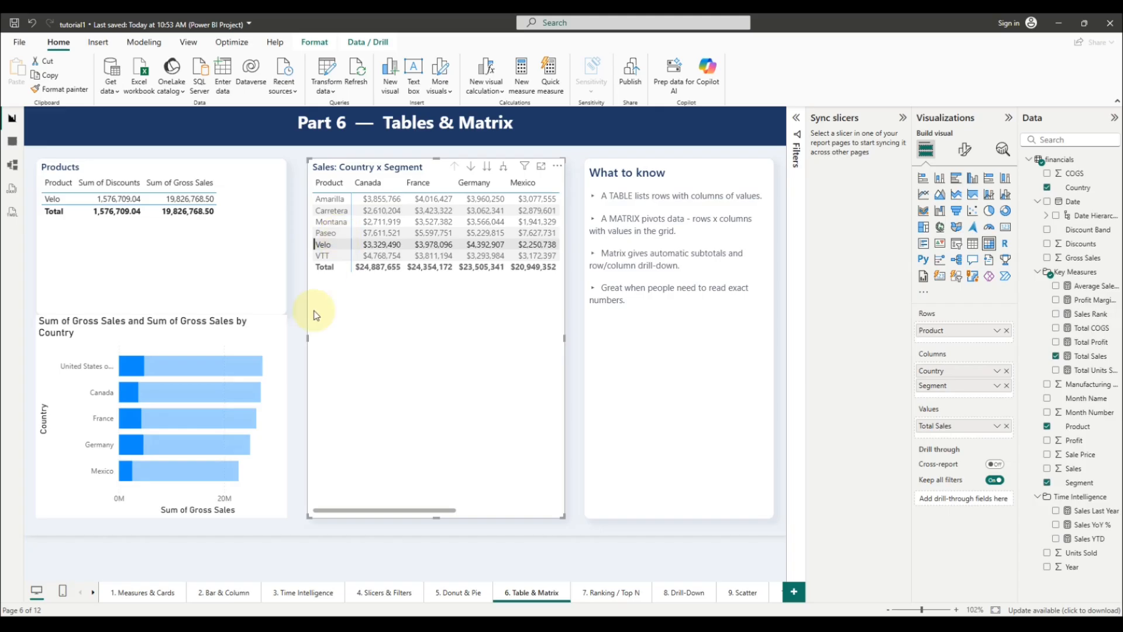
left_click(345, 256)
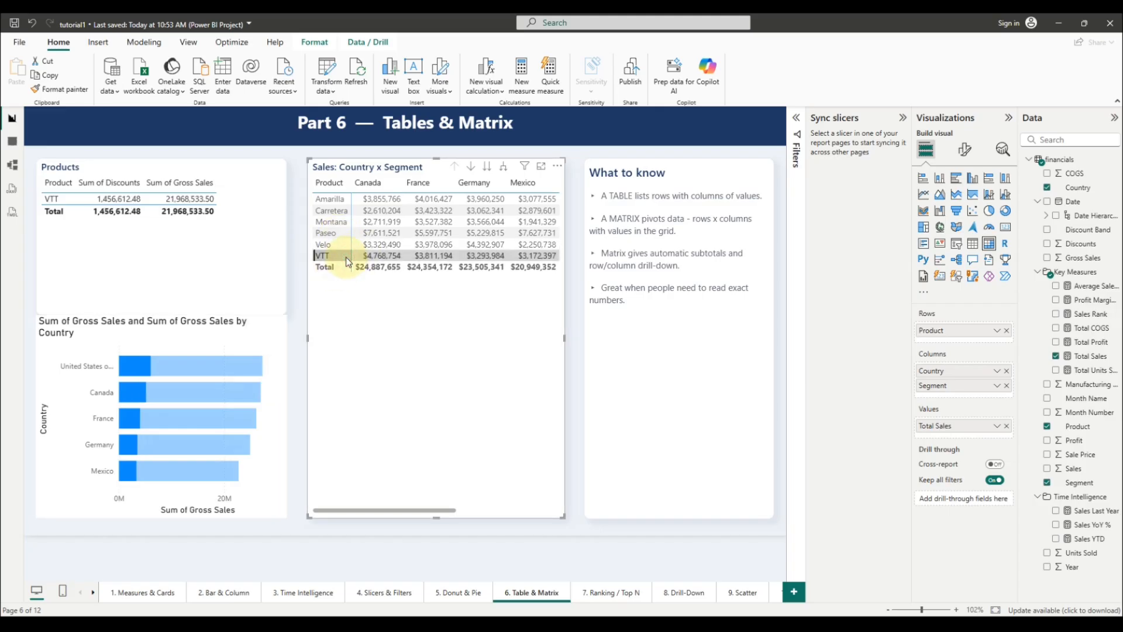
left_click(573, 321)
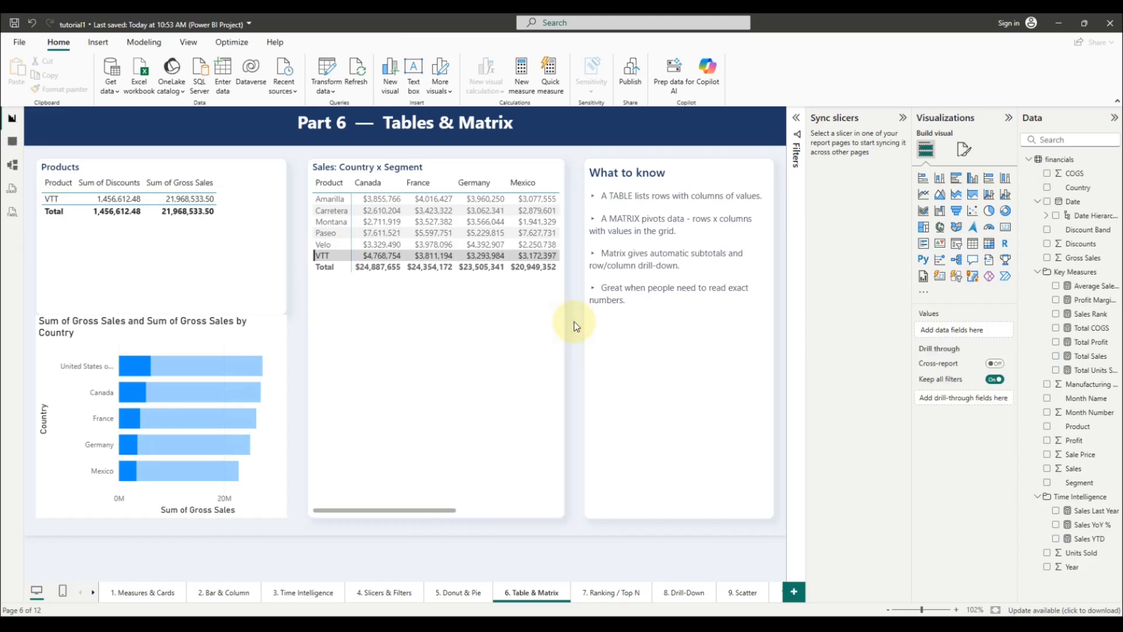
left_click(337, 255)
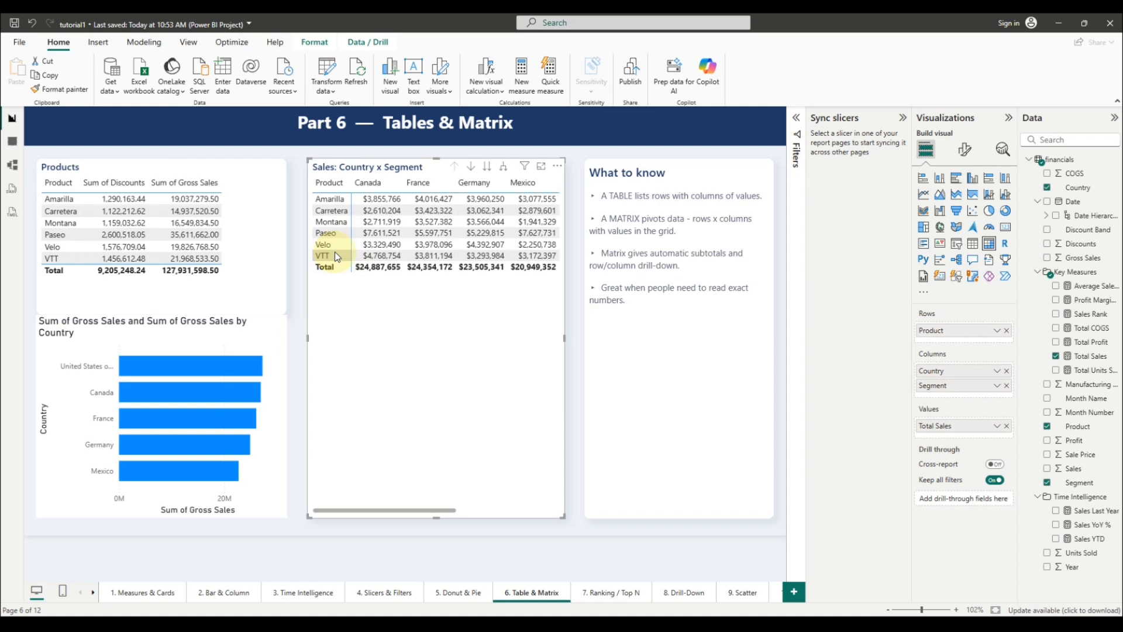
- Cross-filter by the Montana and Amarilla rows of the matrix, examine the highlighted country bars, and clear the selection
left_click(337, 223)
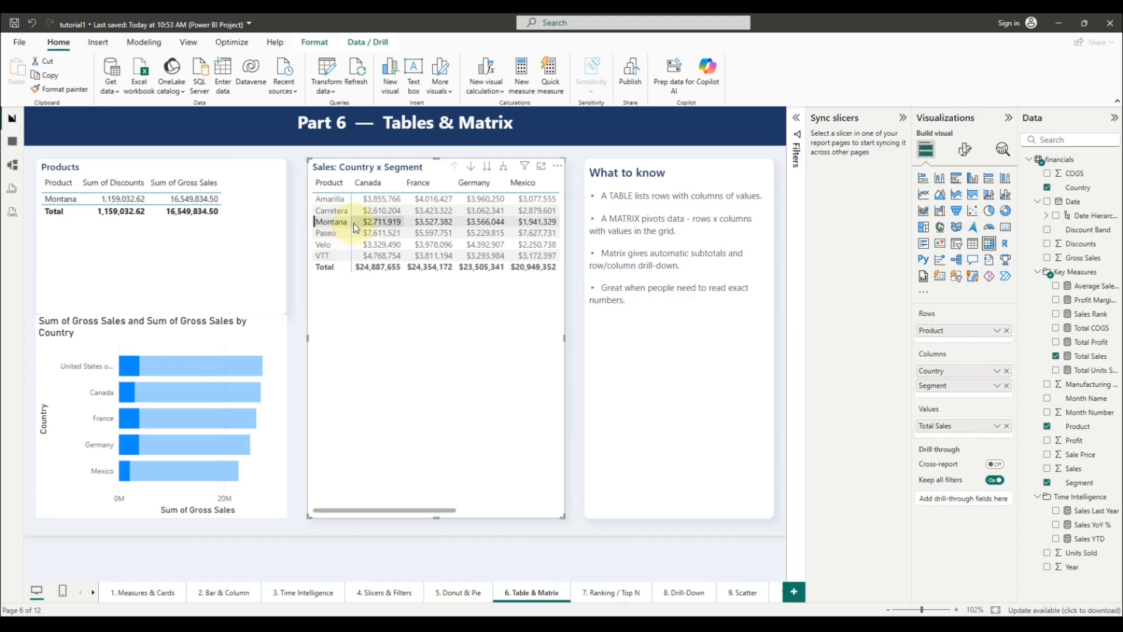
left_click(338, 223)
left_click(336, 199)
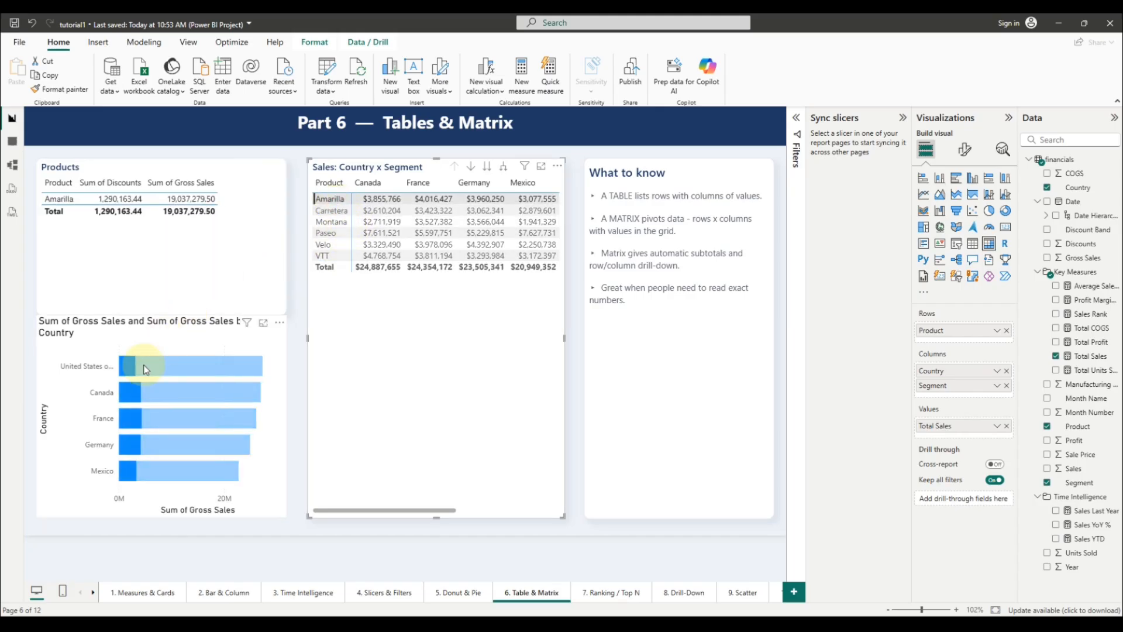
mouse_move(137, 425)
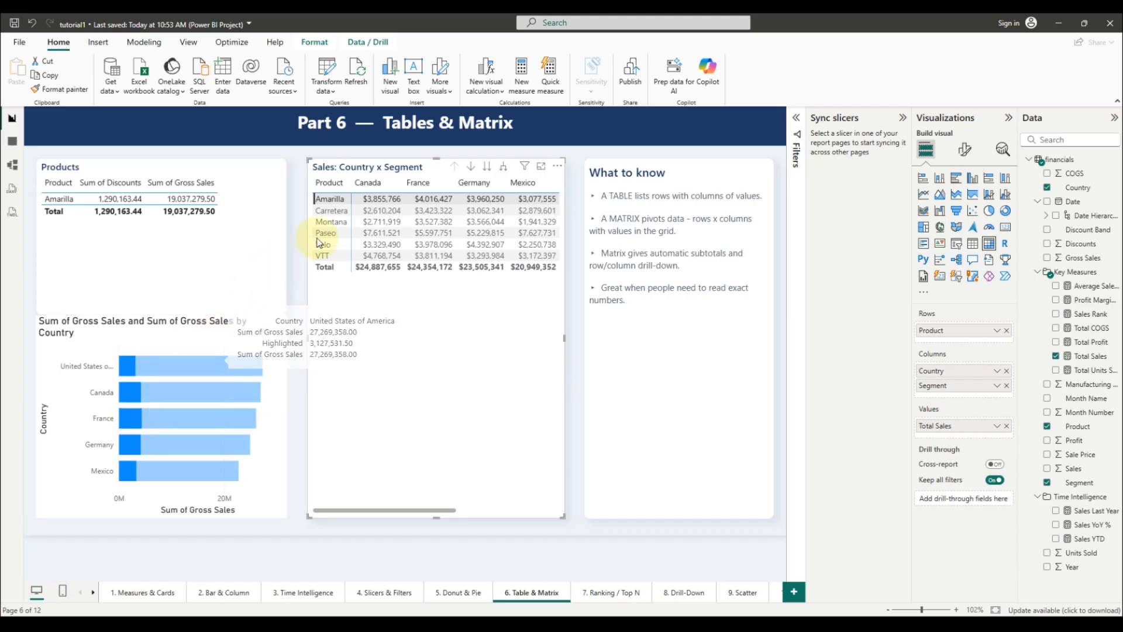
left_click(344, 199)
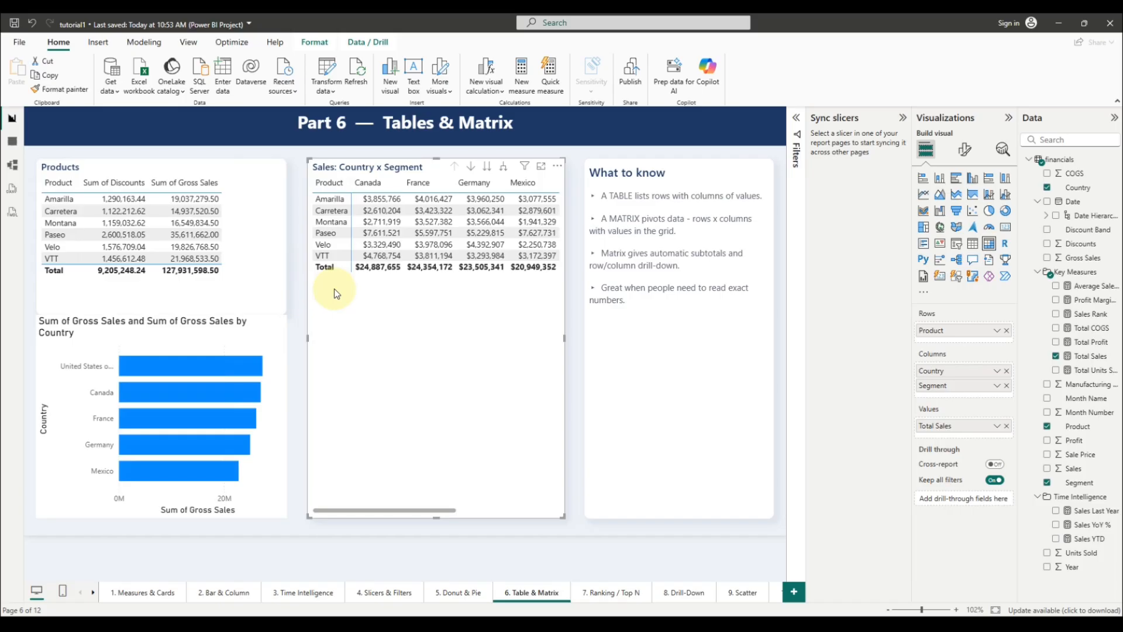
- Cross-filter the page by Carretera from the matrix and from the Products table, clearing each selection
left_click(332, 212)
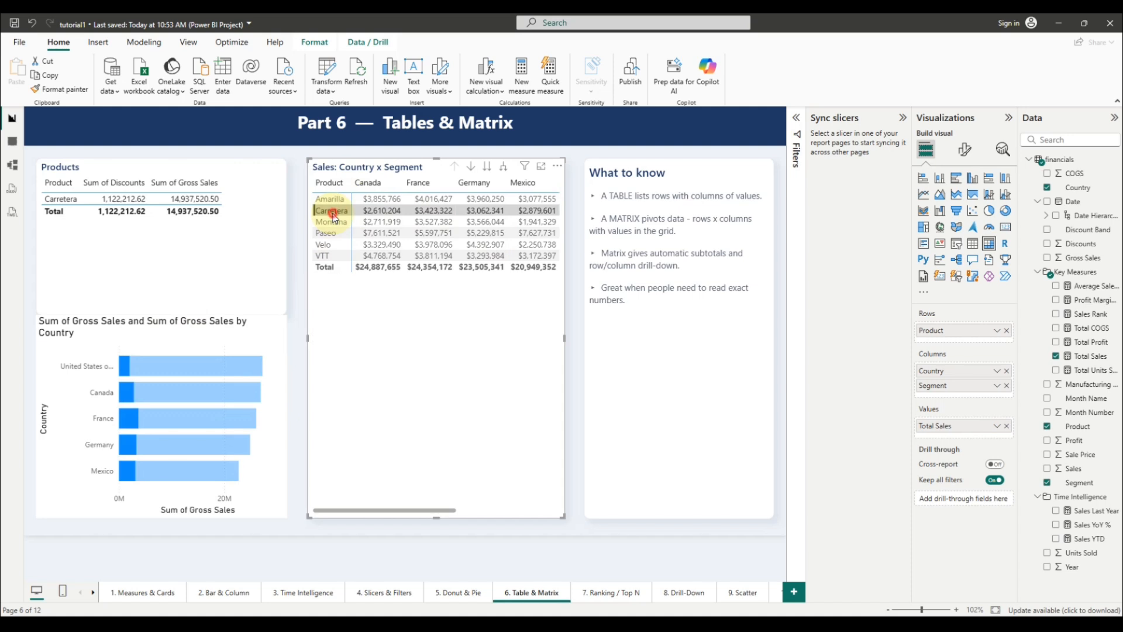
left_click(332, 213)
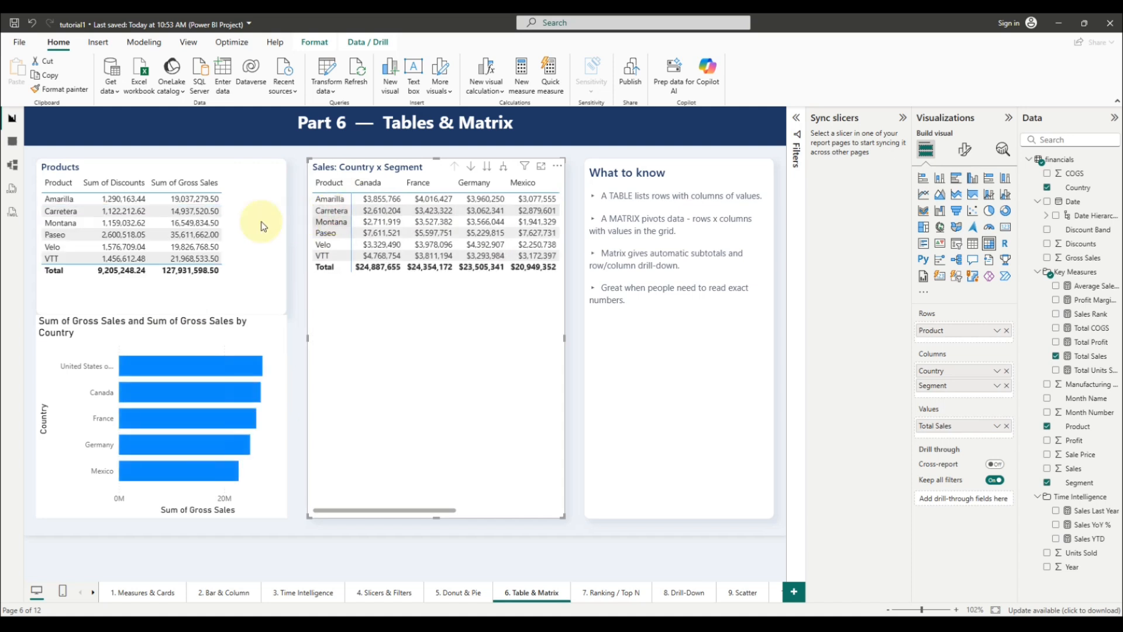
left_click(116, 214)
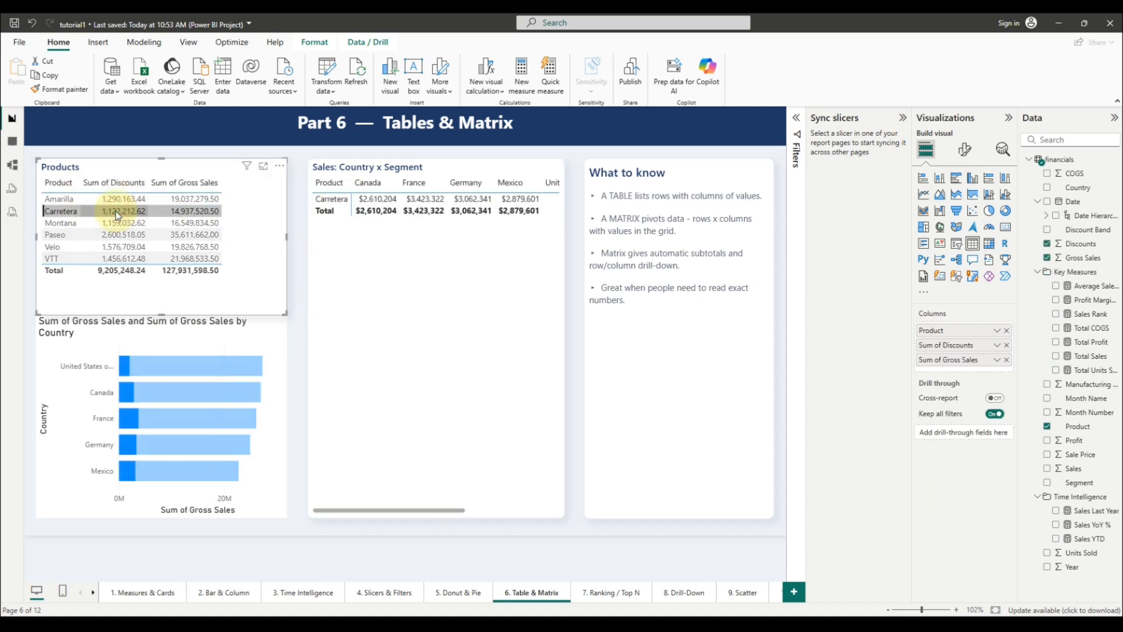
left_click(116, 213)
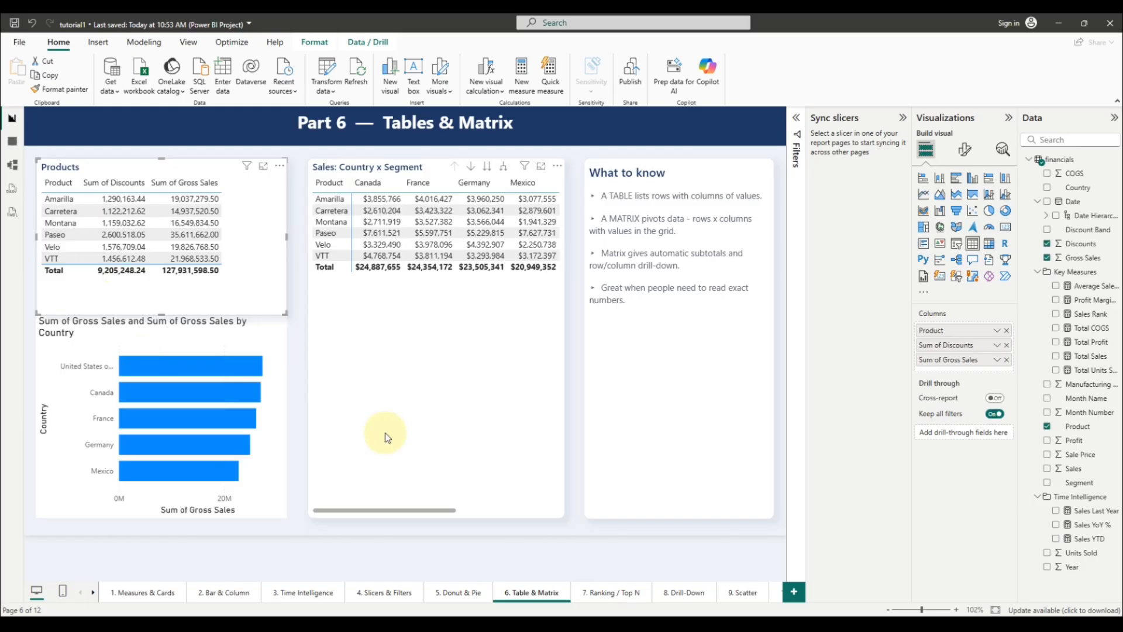
- Cross-filter the other visuals by the Canada, France and Germany columns of the matrix, clear the selection, and view the remaining columns
left_click(329, 272)
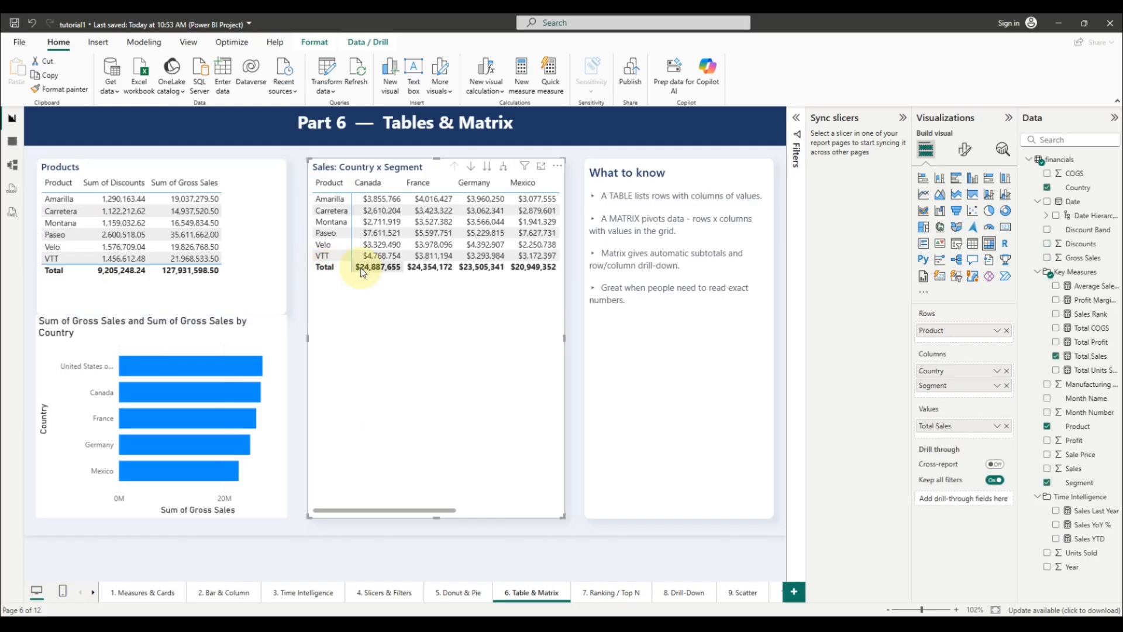
left_click(374, 184)
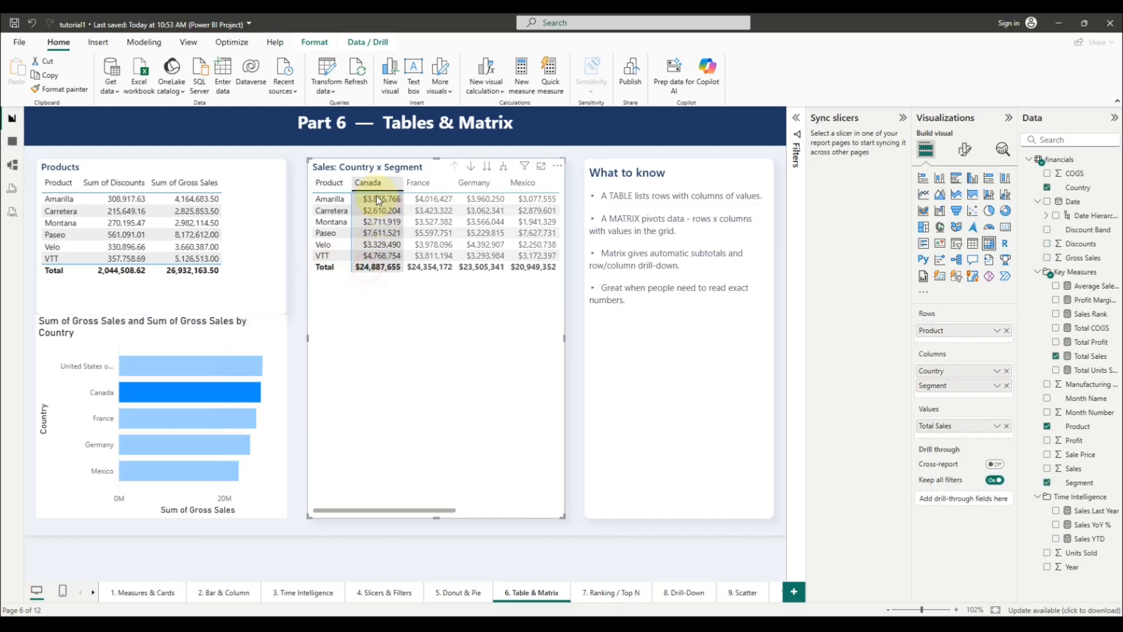
left_click(419, 184)
left_click(476, 185)
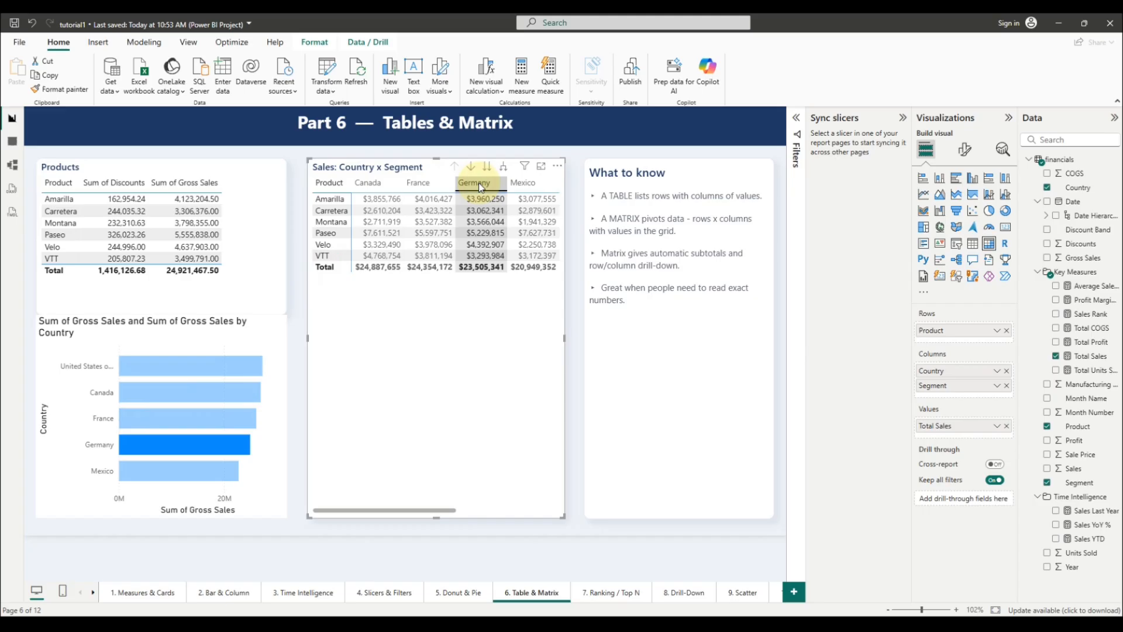
left_click(544, 521)
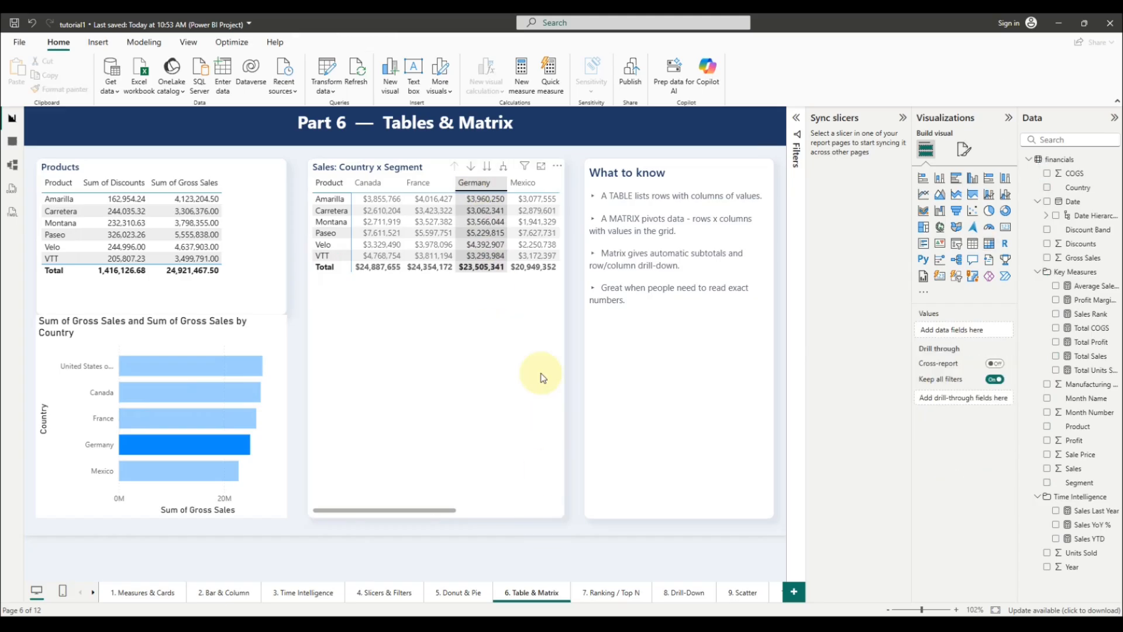
left_click(528, 354)
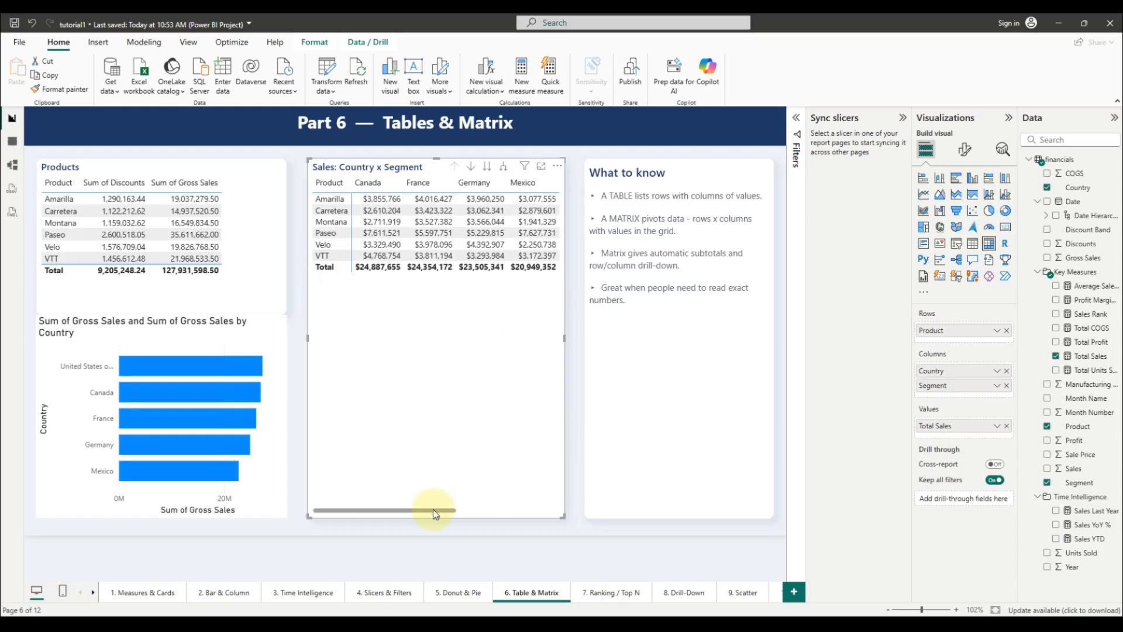
left_click_drag(433, 510, 458, 511)
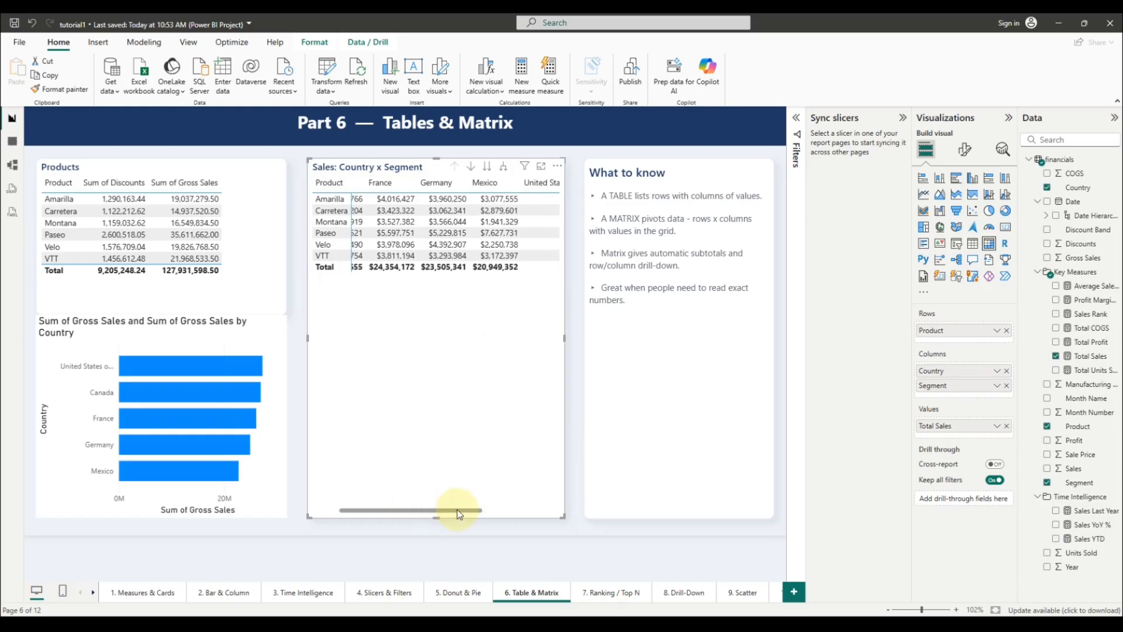
left_click_drag(457, 509, 416, 512)
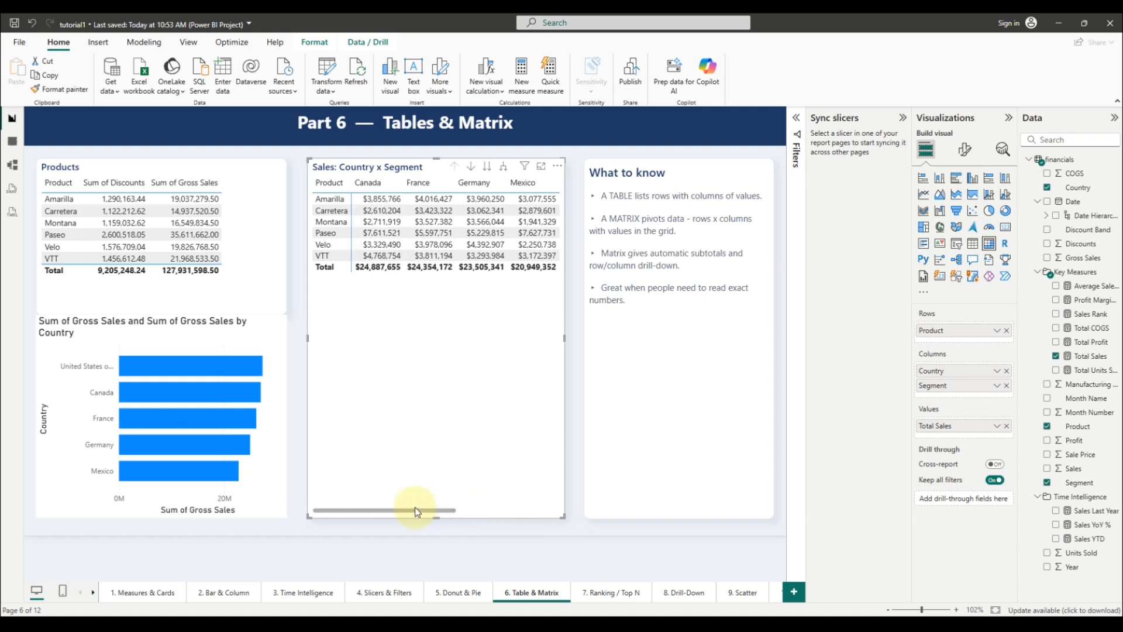